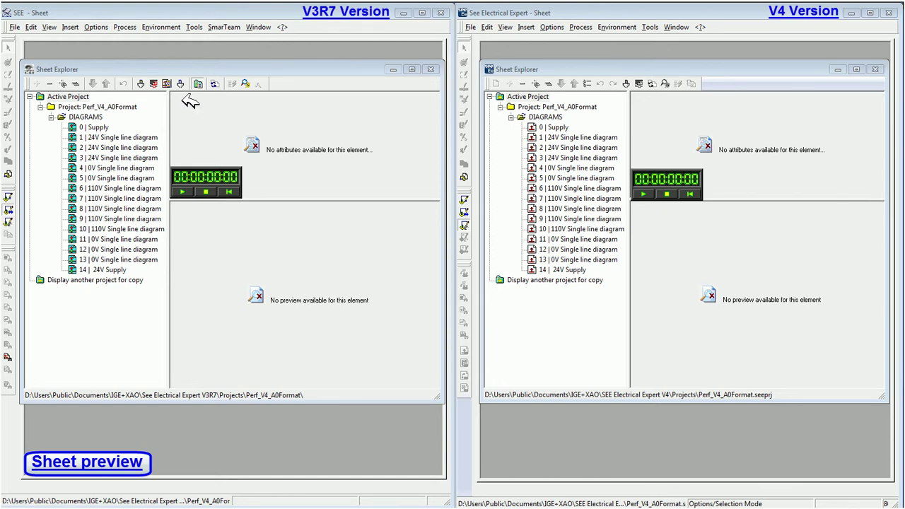
Step: Time the preview of sheet 3 24V Single line diagram in V3R7 and V4
click(113, 158)
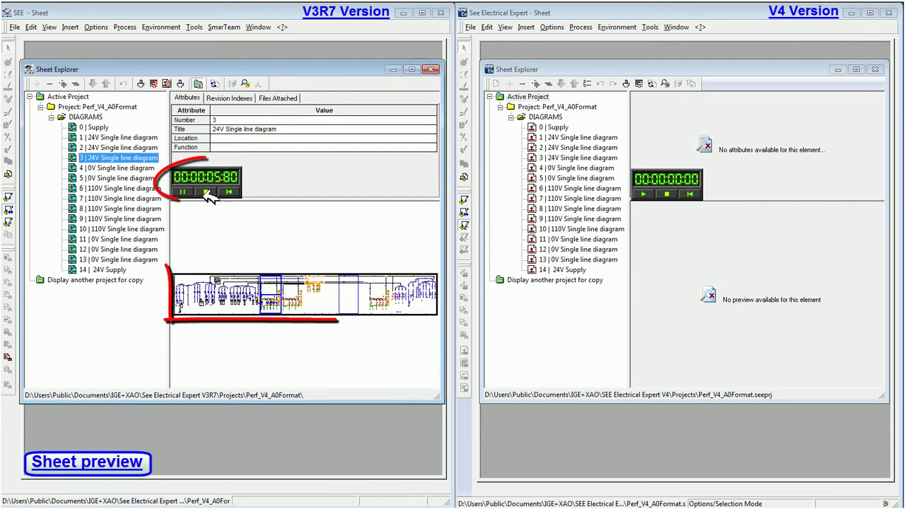
click(206, 193)
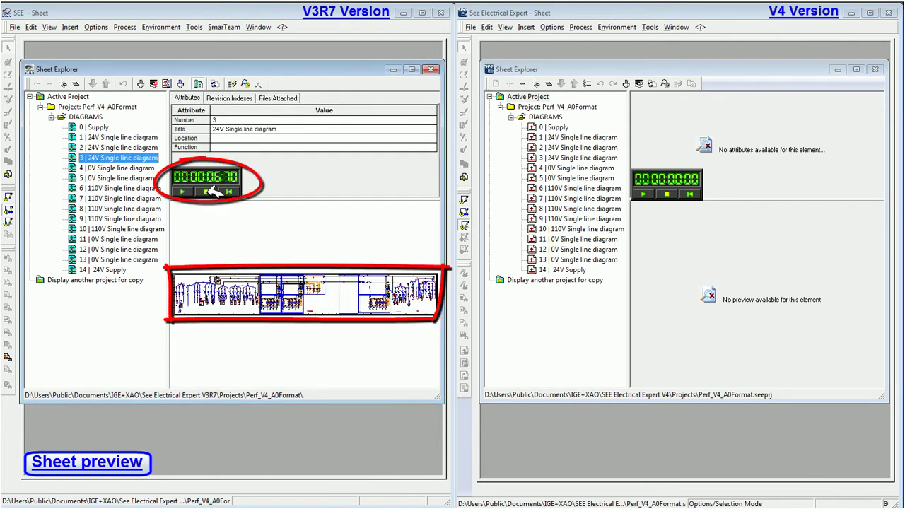
click(566, 158)
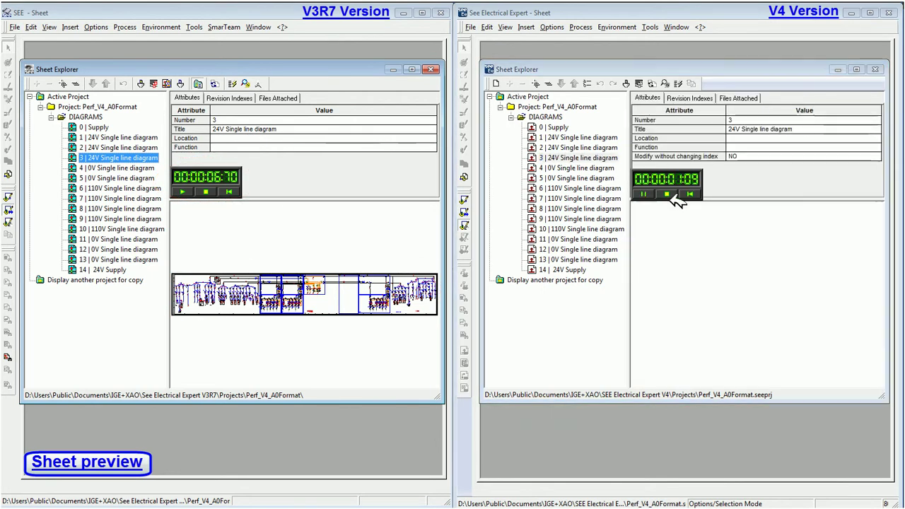
click(668, 193)
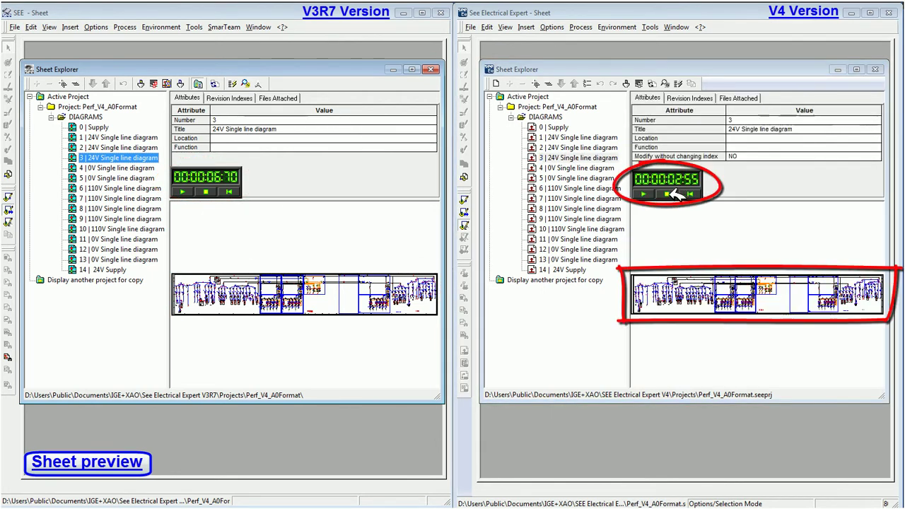
click(690, 194)
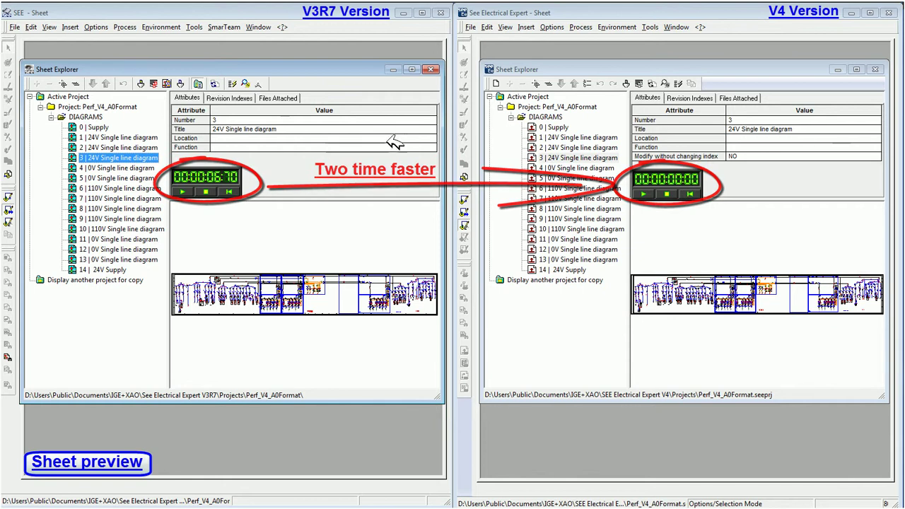
Step: Time the sheet 9 110V Single line diagram preview in both versions, then open it in each
click(120, 219)
click(184, 192)
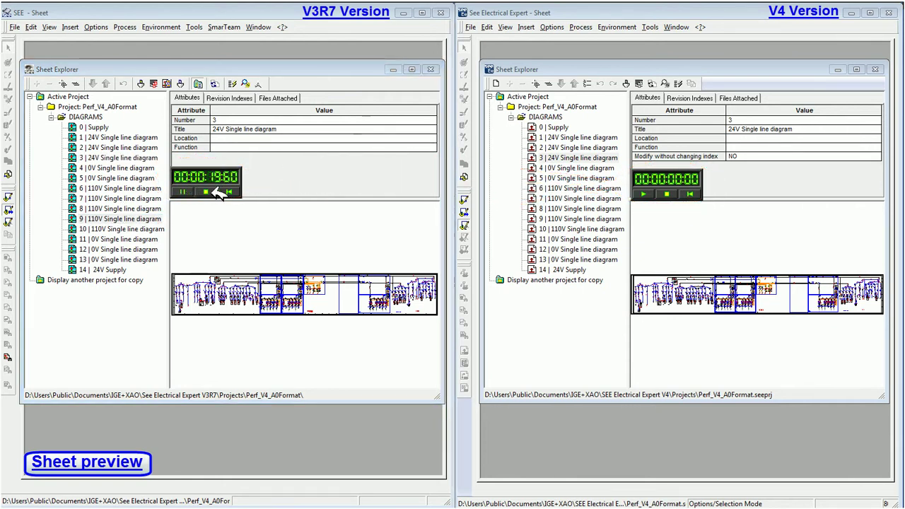
click(210, 191)
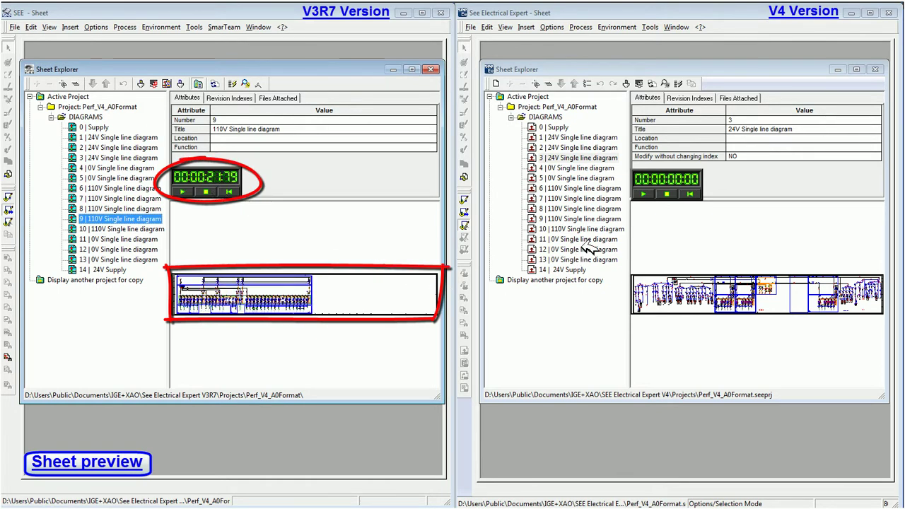
click(604, 218)
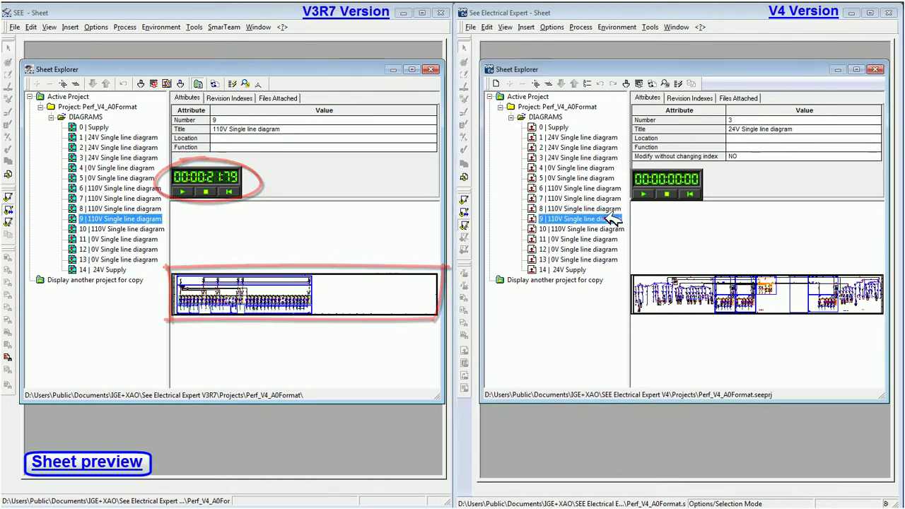
click(667, 194)
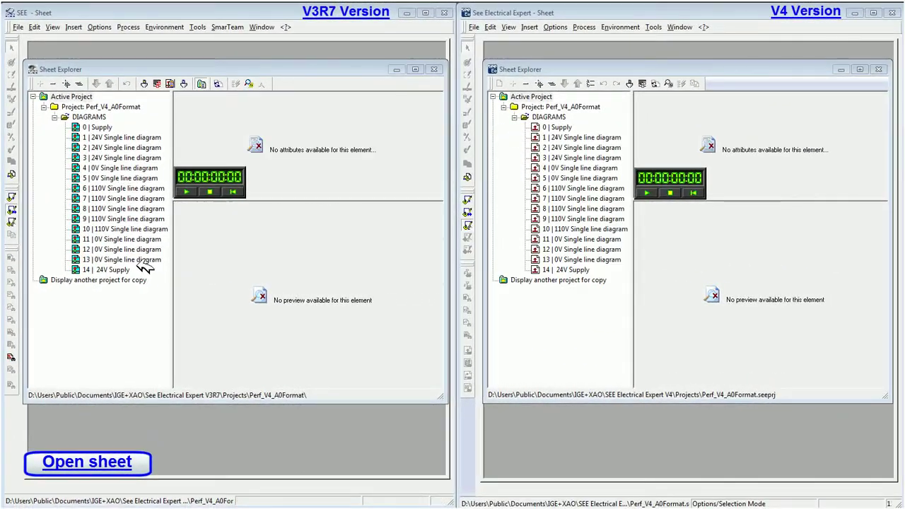
double_click(125, 219)
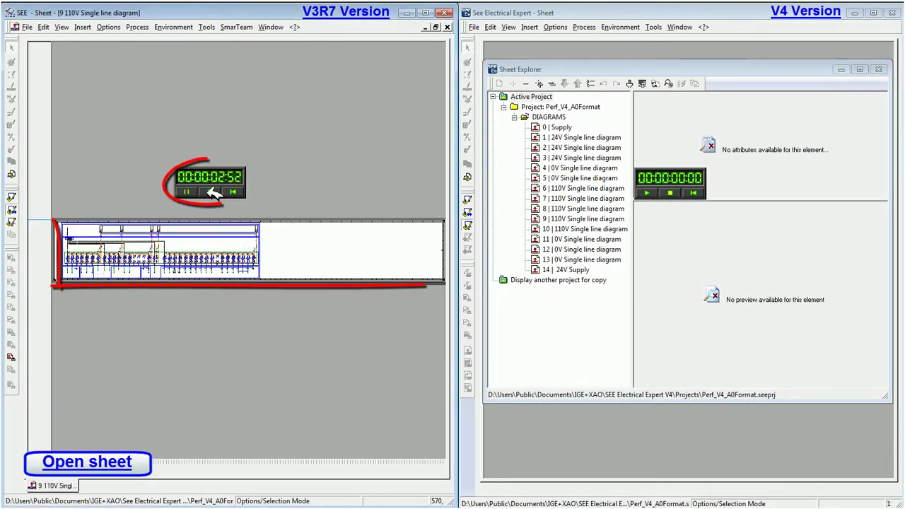
double_click(620, 219)
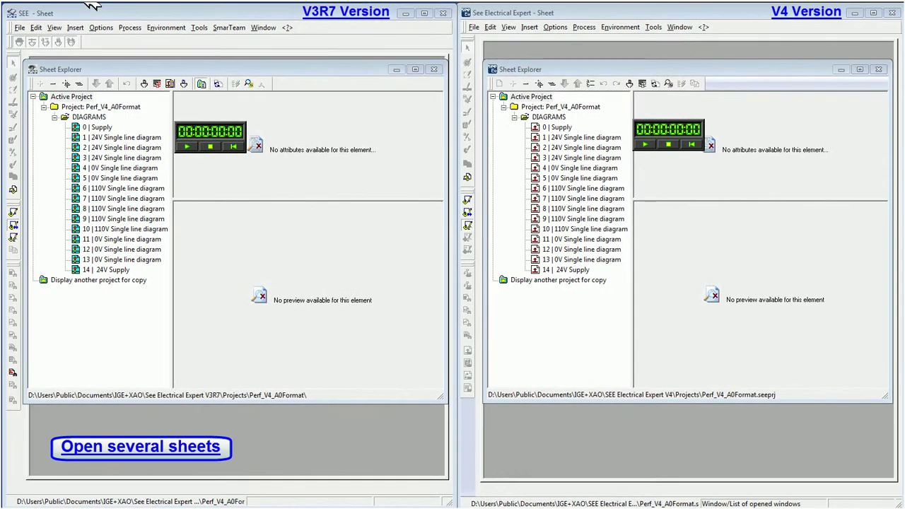
Step: Select sheets 0 Supply through 10 and open them together, first in V3R7, then V4
click(97, 128)
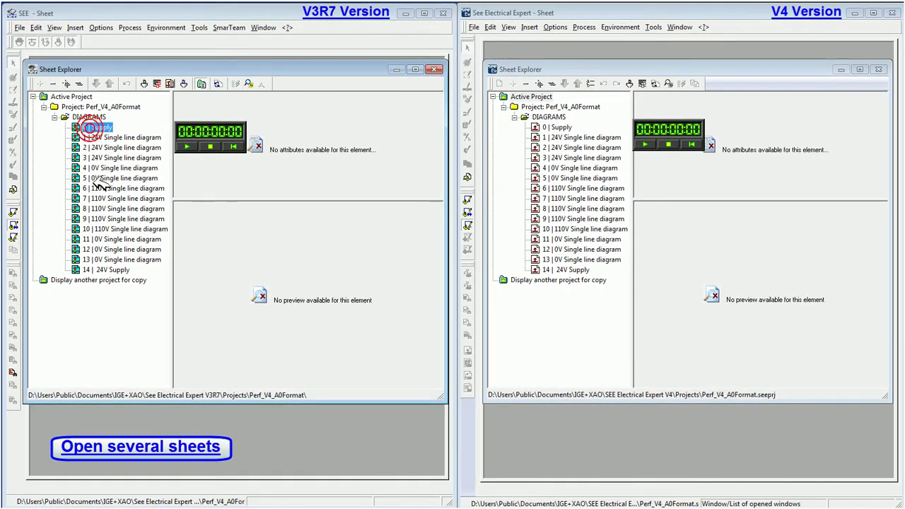
shift+click(100, 230)
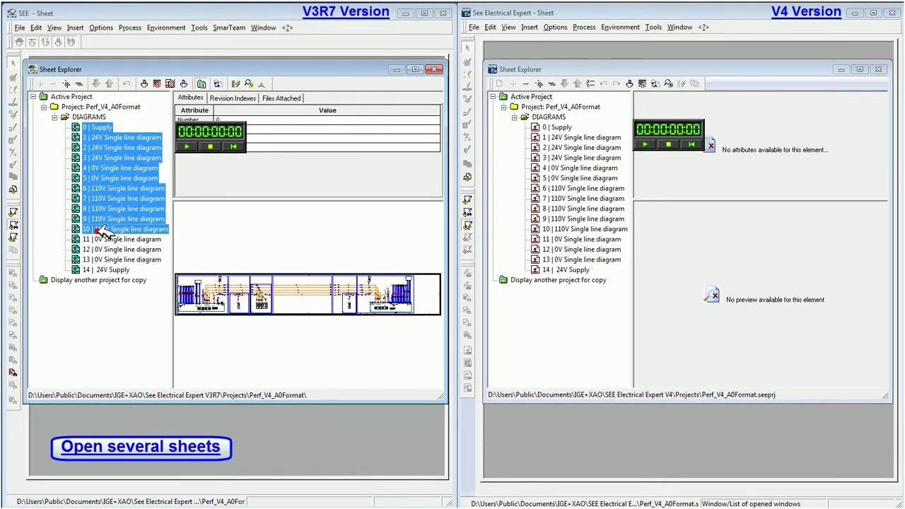
right_click(123, 131)
click(129, 134)
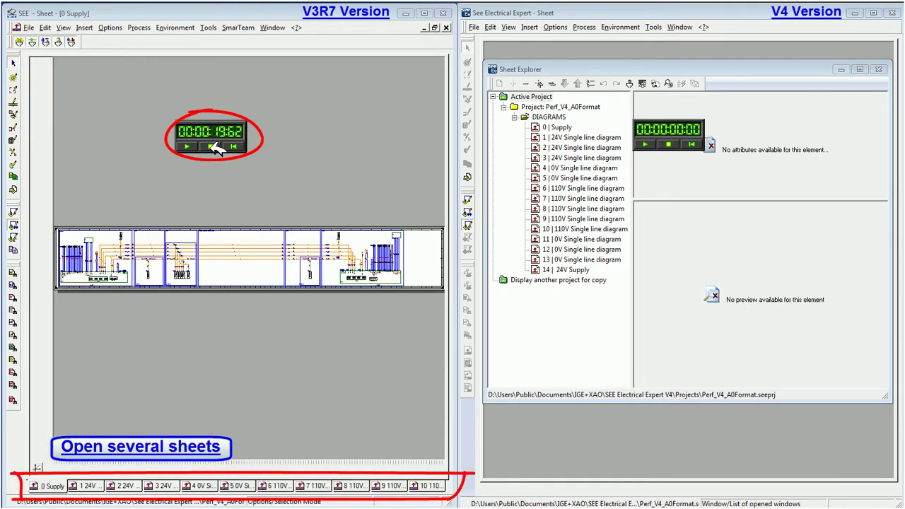
click(560, 127)
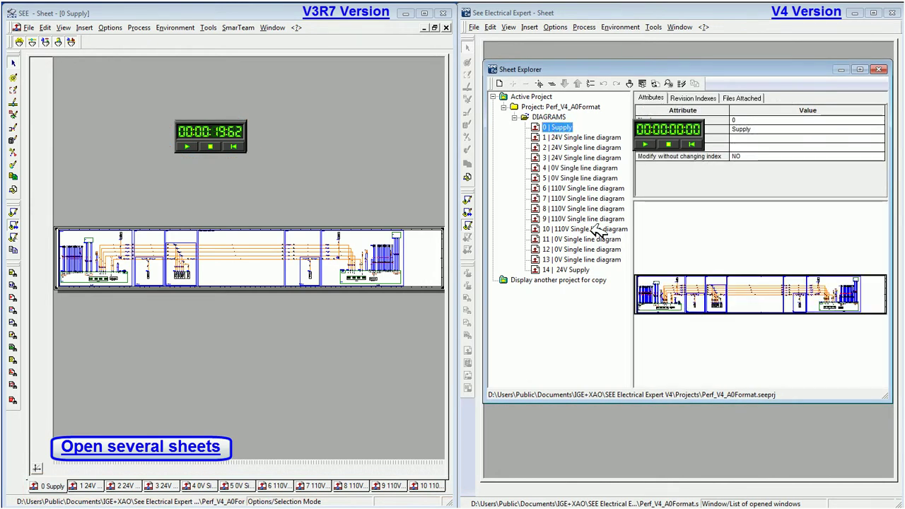
shift+click(569, 231)
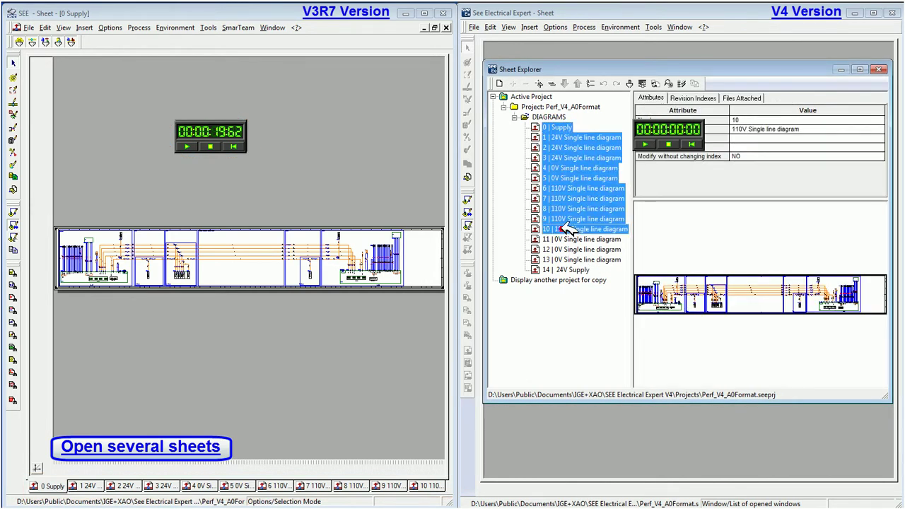
right_click(570, 128)
click(608, 134)
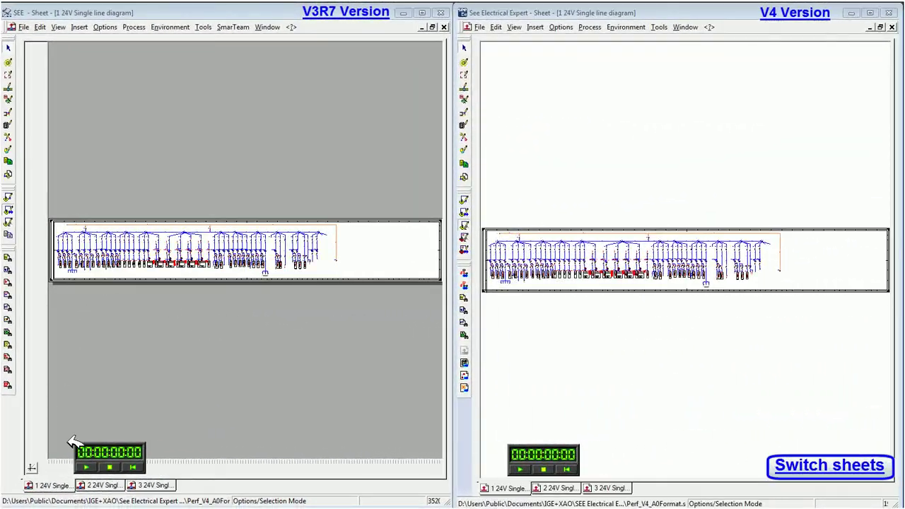
Step: Switch each version to sheet 2, then sheet 3, then back to sheet 1, timing each redraw
click(98, 485)
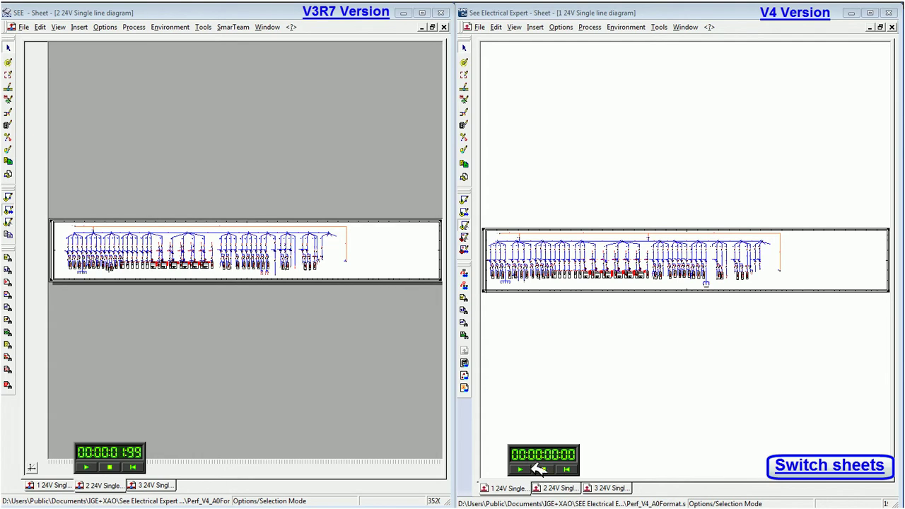
click(558, 488)
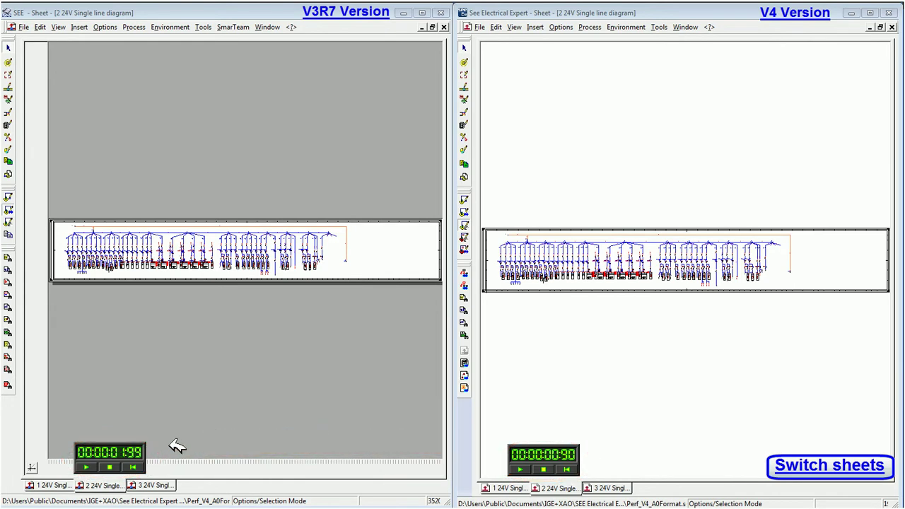
click(143, 483)
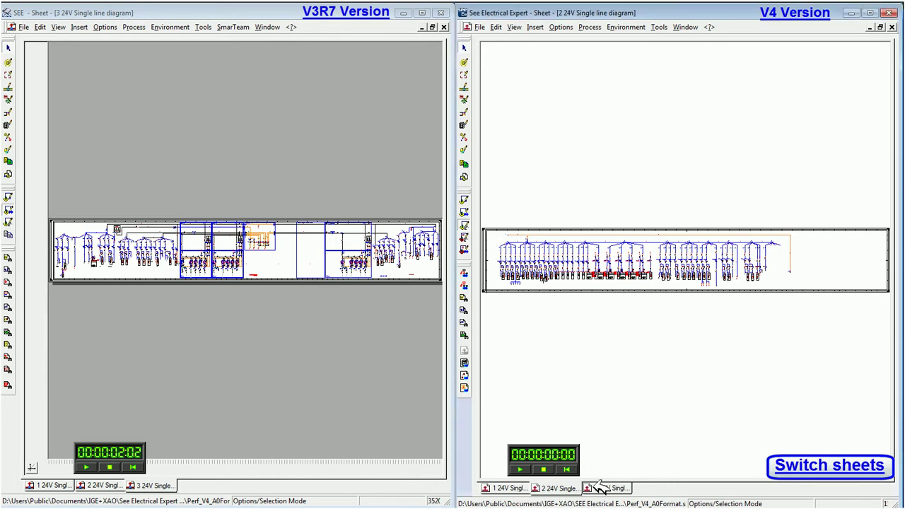
click(599, 488)
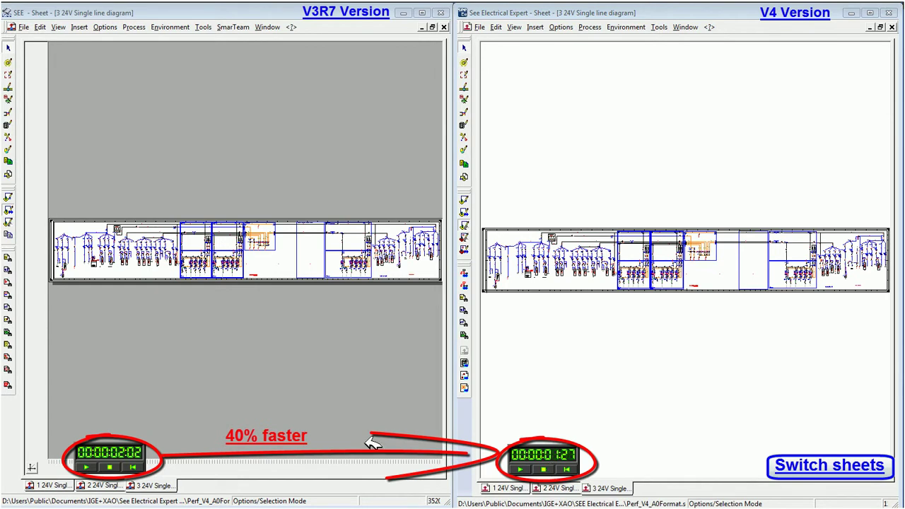
click(61, 486)
click(113, 466)
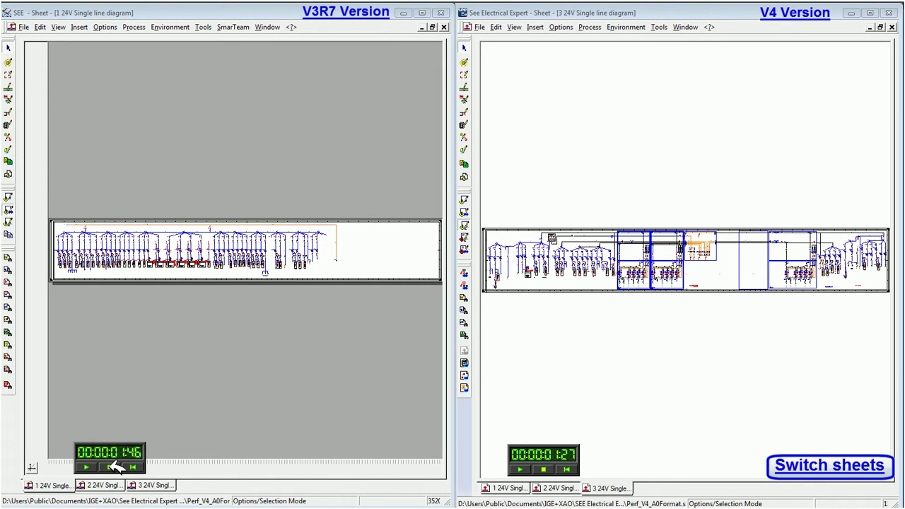
click(515, 488)
click(545, 470)
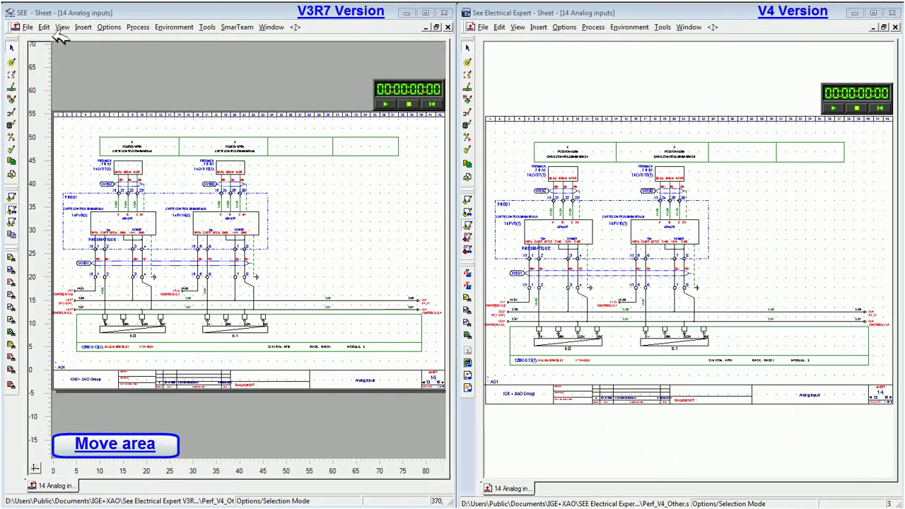
Step: Select all on sheet 14 Analog inputs and drag it to a new spot, V3R7 then V4
click(44, 27)
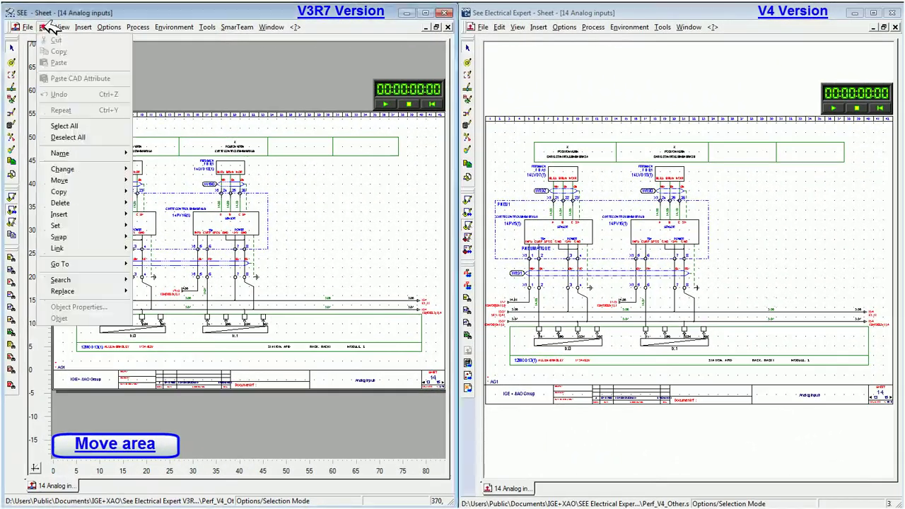
click(71, 126)
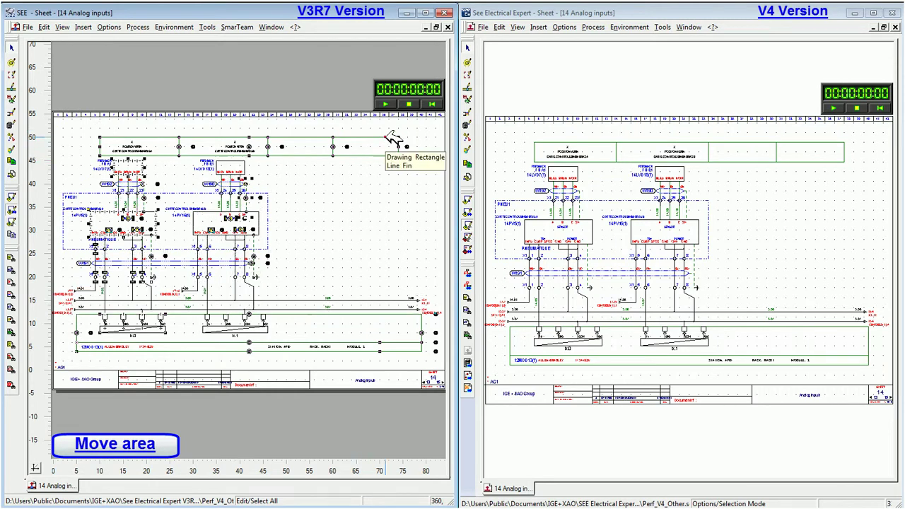
drag(394, 138, 420, 131)
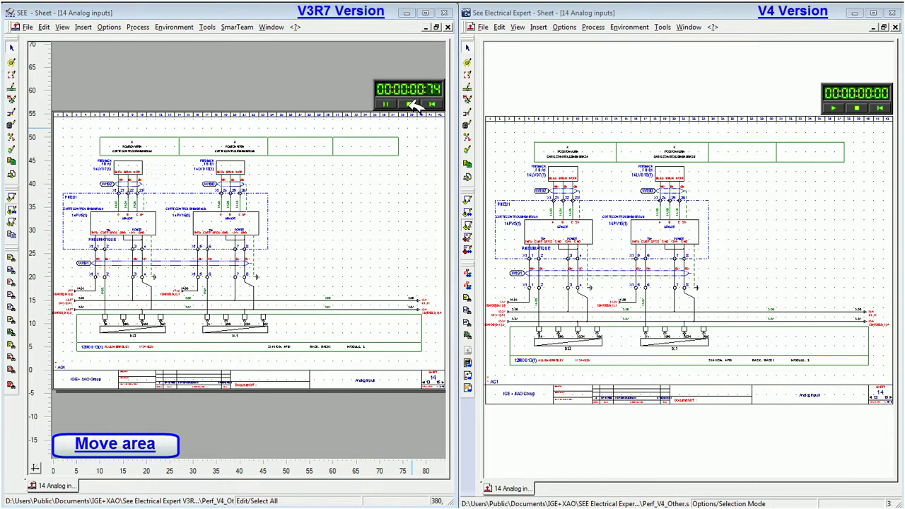
click(501, 27)
click(528, 123)
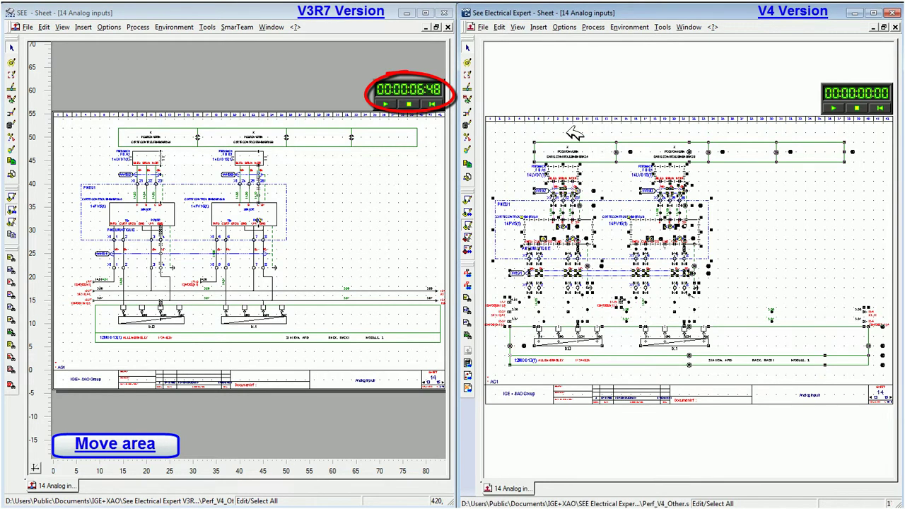
drag(829, 139, 849, 140)
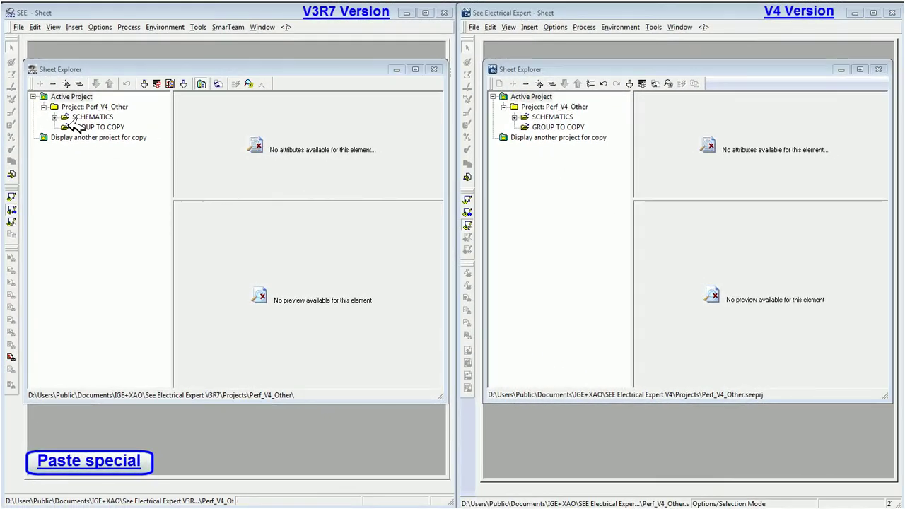
Step: In V3R7, expand SCHEMATICS and copy sheets 2 Supply through 15
double_click(70, 117)
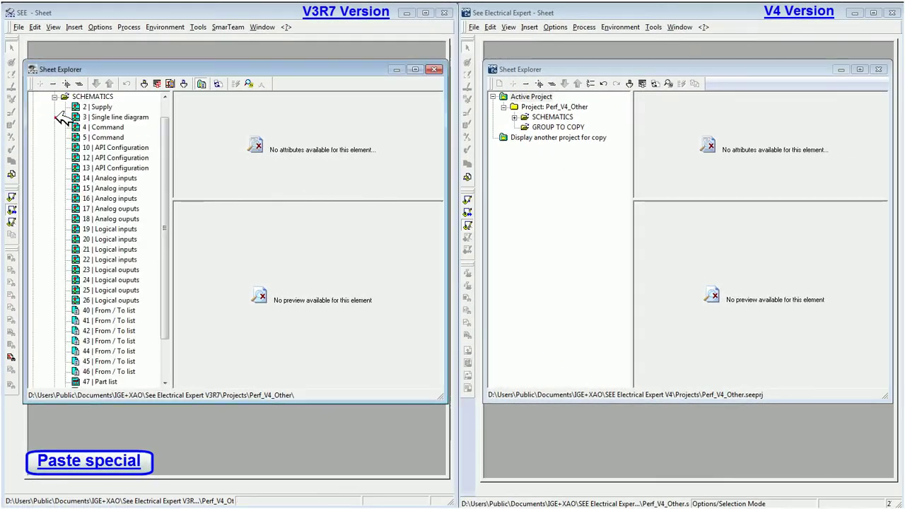
click(99, 106)
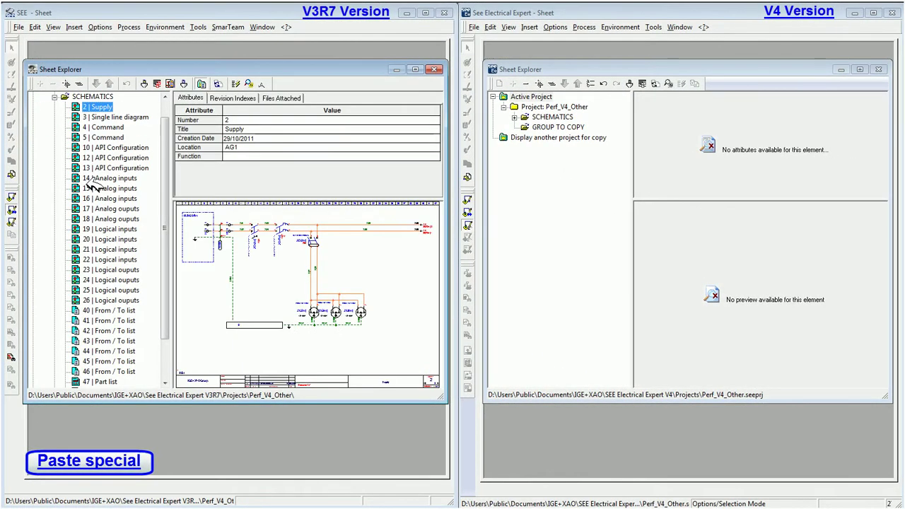
shift+click(105, 187)
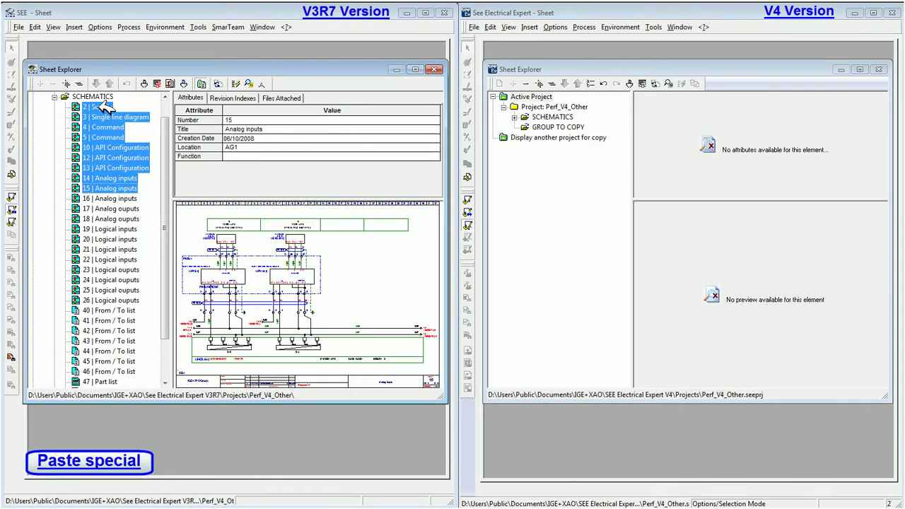
right_click(103, 106)
click(128, 143)
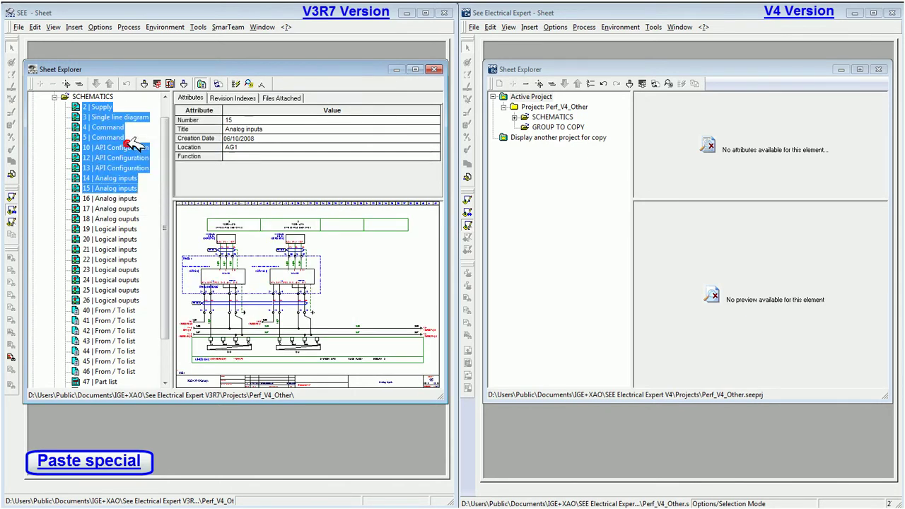
Step: Start a Paste special of the copied sheets into the GROUP TO COPY group
click(60, 97)
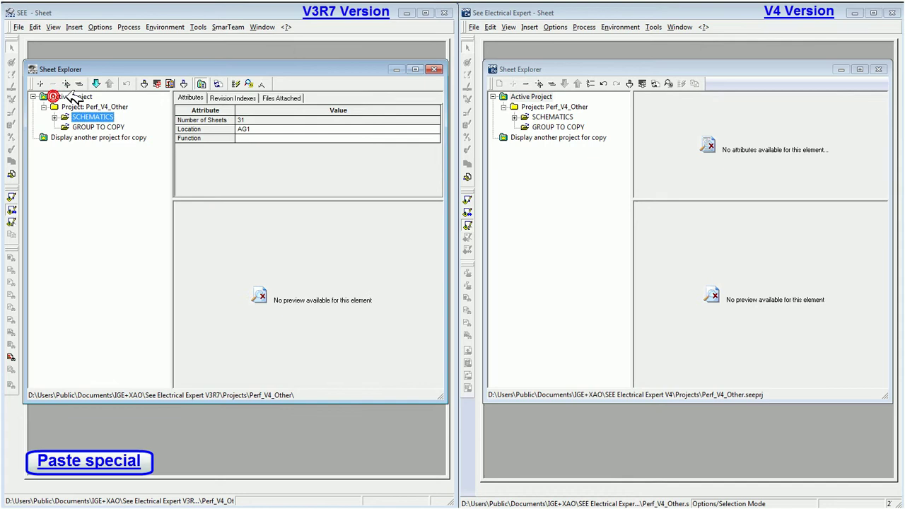
right_click(105, 126)
click(138, 255)
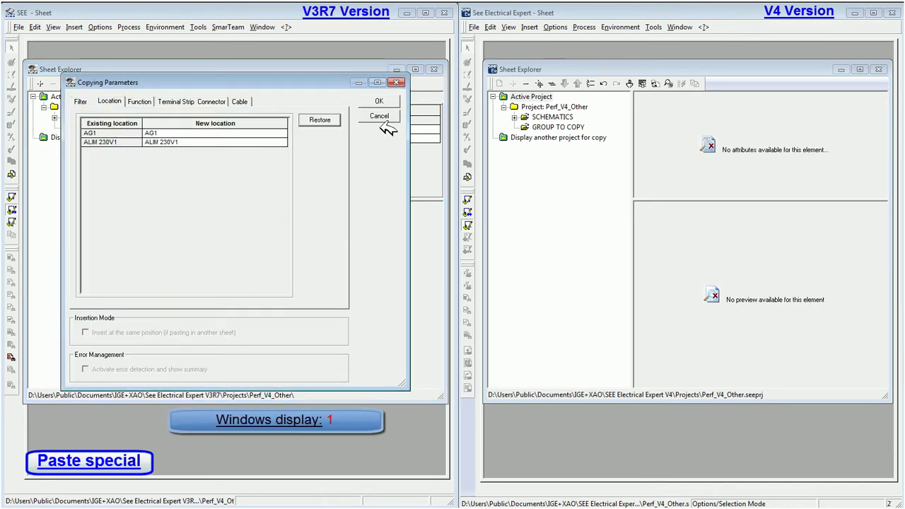
Step: Accept the first sheets' location mappings, checking new locations PUP1, G PORT1, BJA1 and T SENS1
click(379, 101)
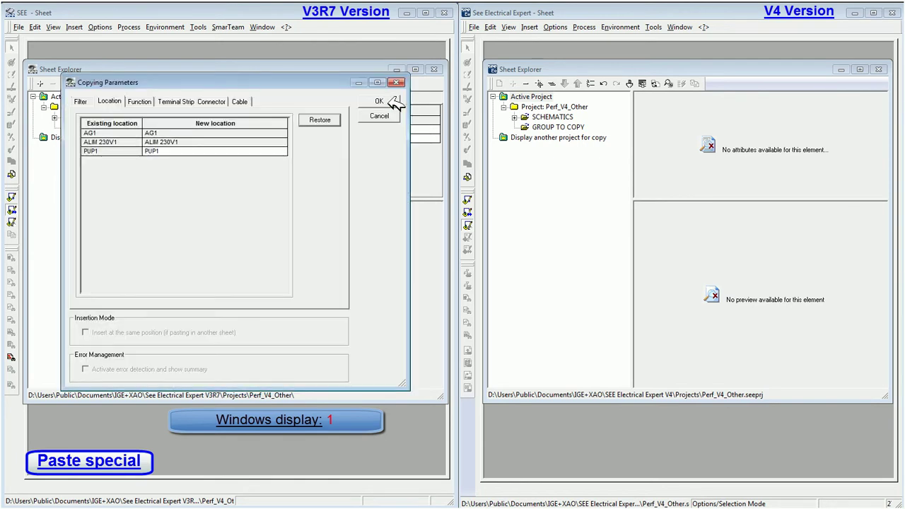
click(176, 152)
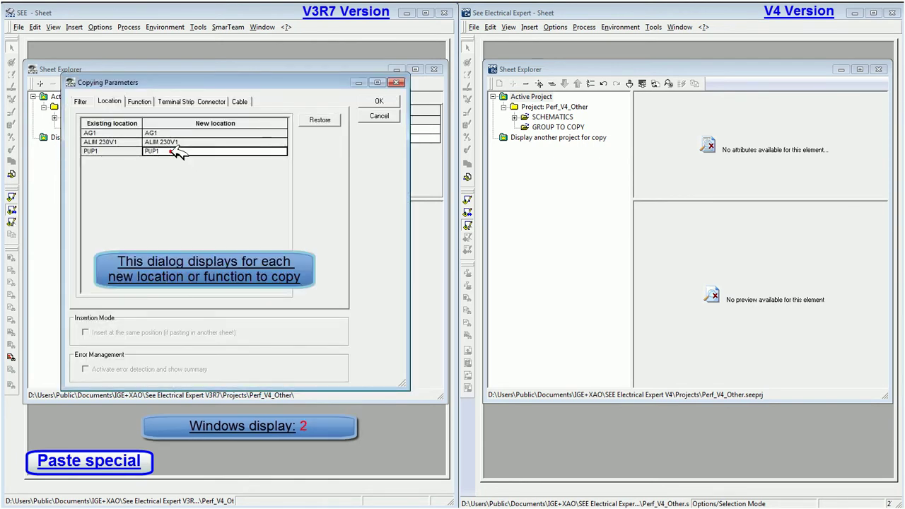
click(382, 100)
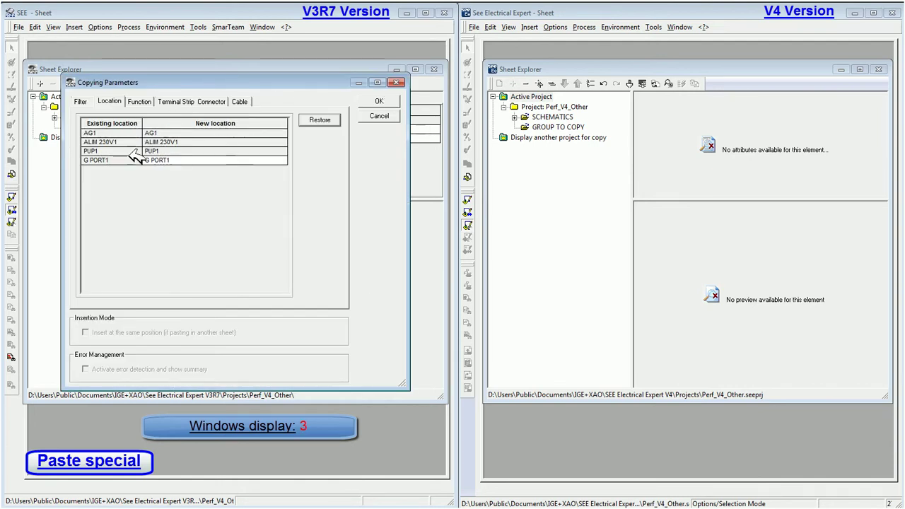
click(187, 160)
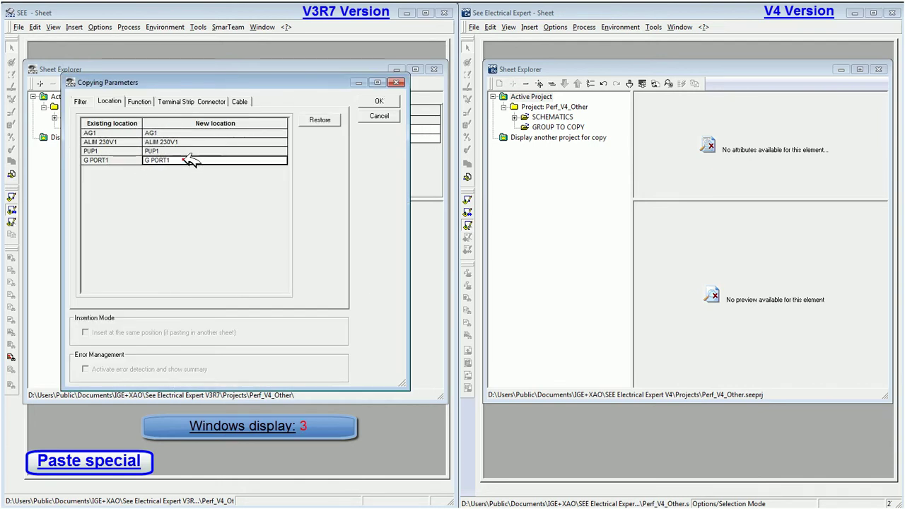
click(382, 101)
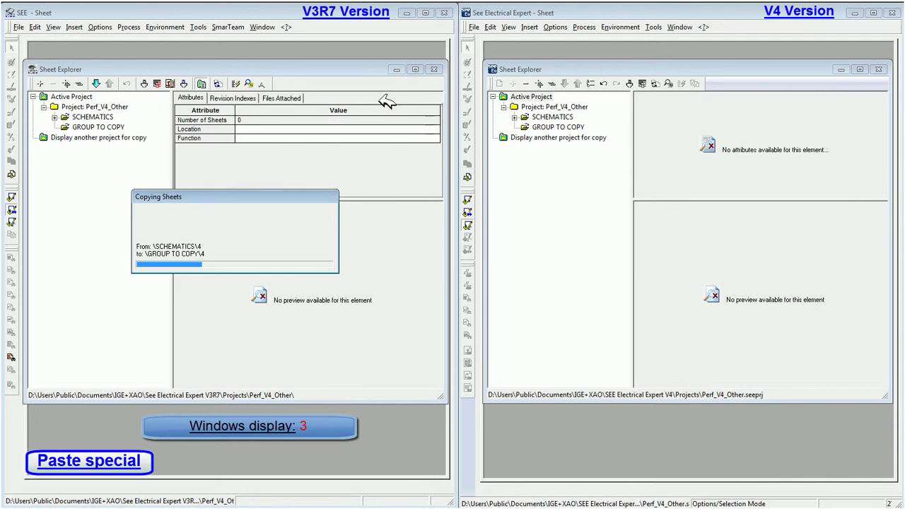
click(163, 178)
click(203, 143)
click(382, 101)
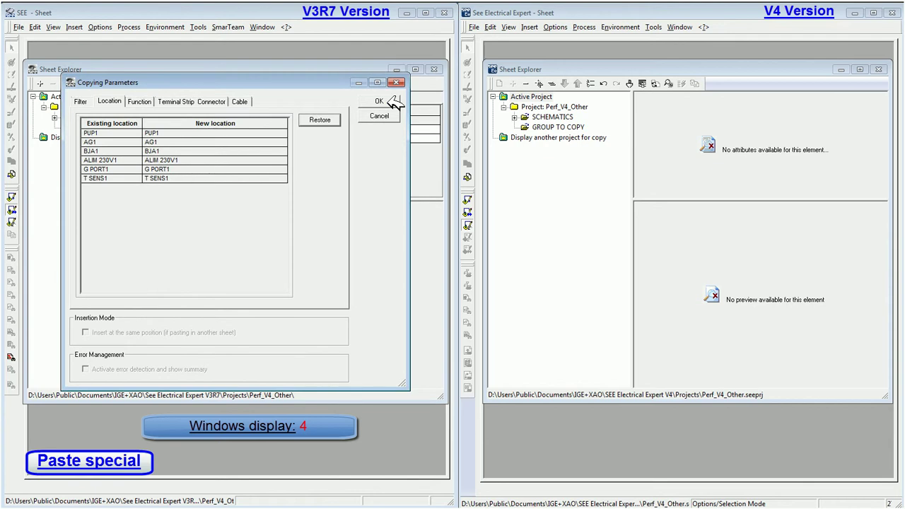
Step: Check the COMPACT LOGIX function and F B D1, F B C1 locations, accepting the remaining sheets
click(140, 102)
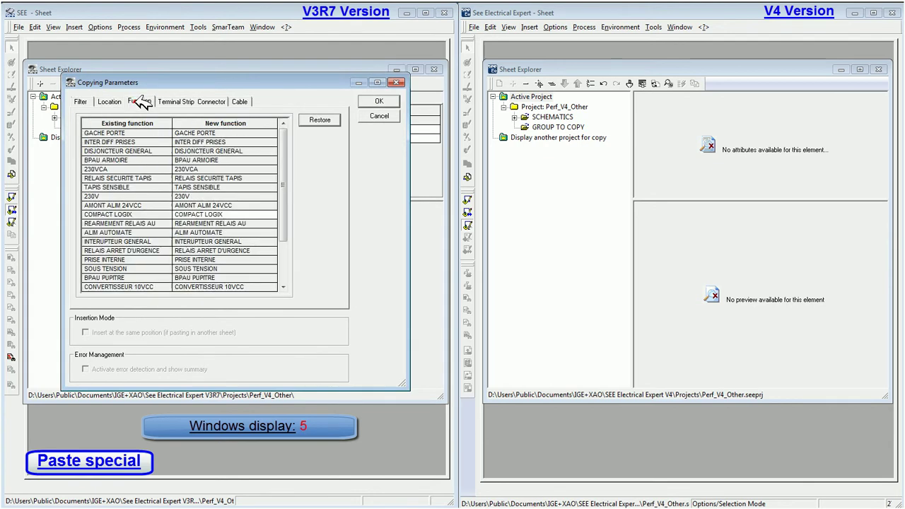
click(216, 215)
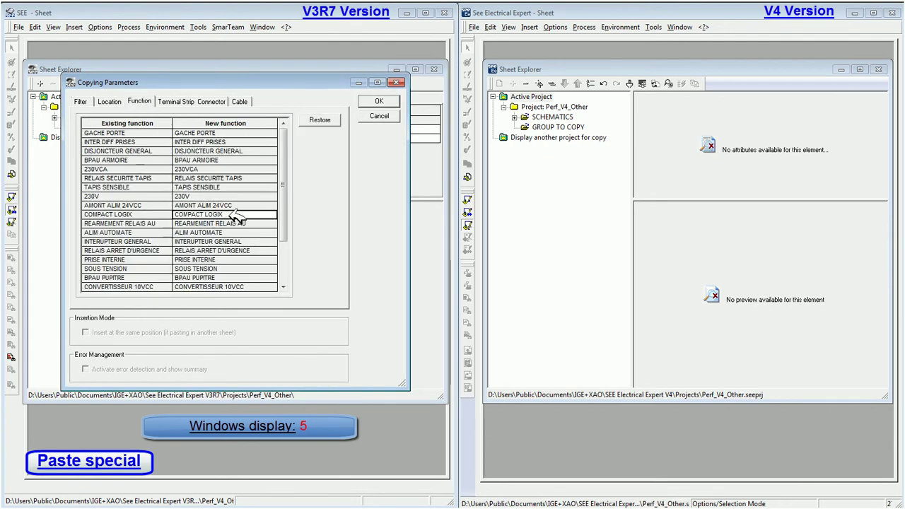
click(373, 101)
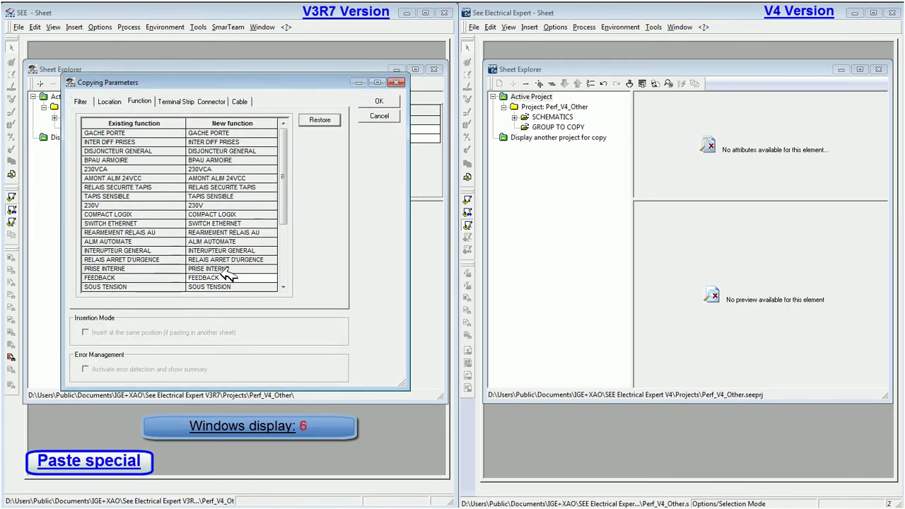
click(109, 102)
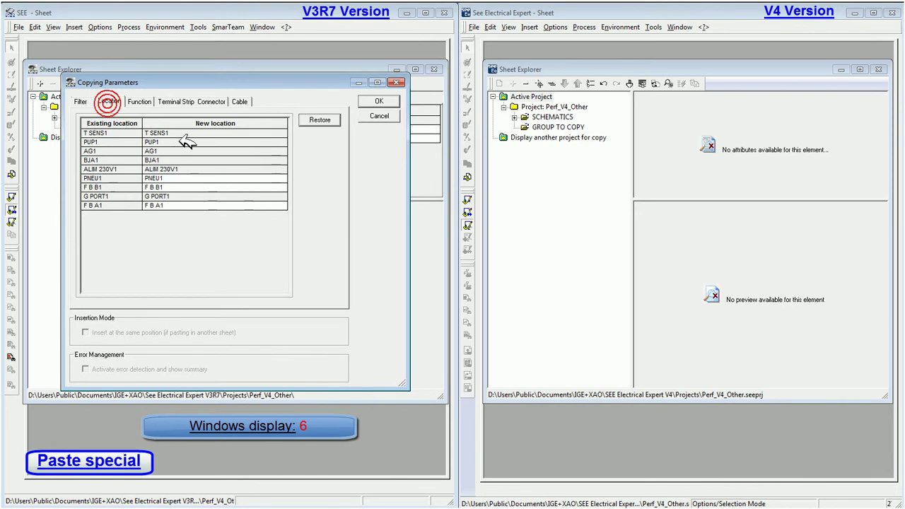
click(181, 177)
click(374, 102)
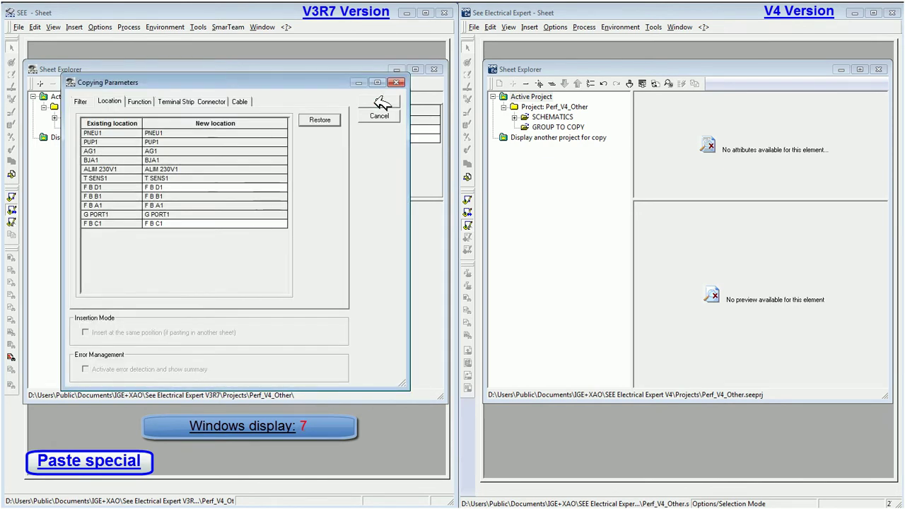
click(191, 186)
click(190, 225)
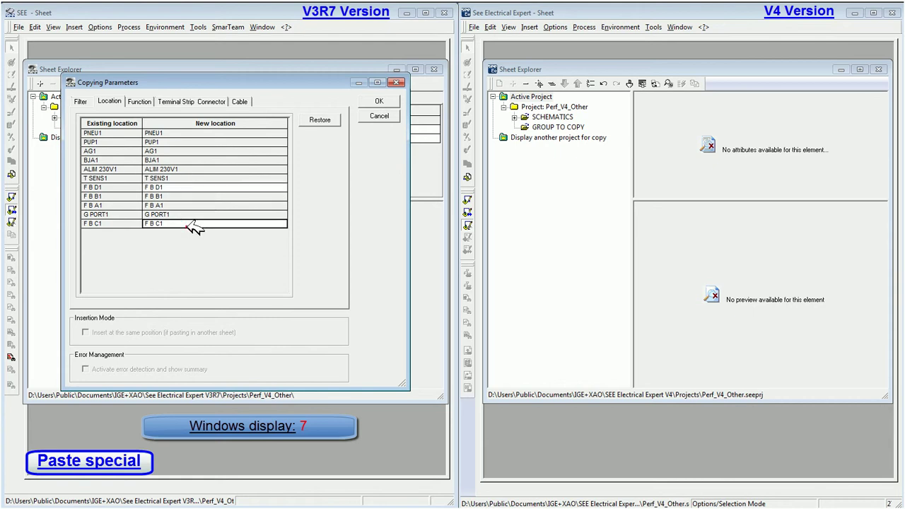
click(380, 102)
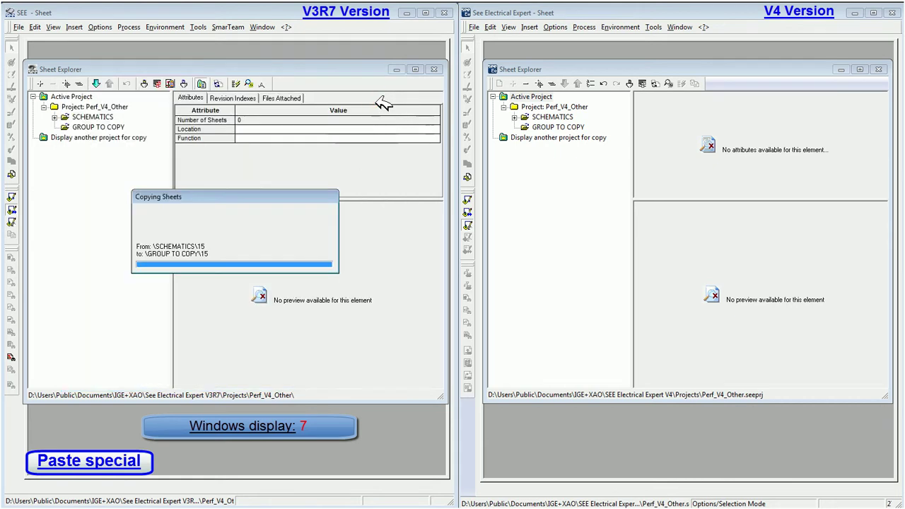
Step: Confirm V3R7's GROUP TO COPY holds 9 sheets, then copy V4's SCHEMATICS sheets 2 through 15
click(55, 127)
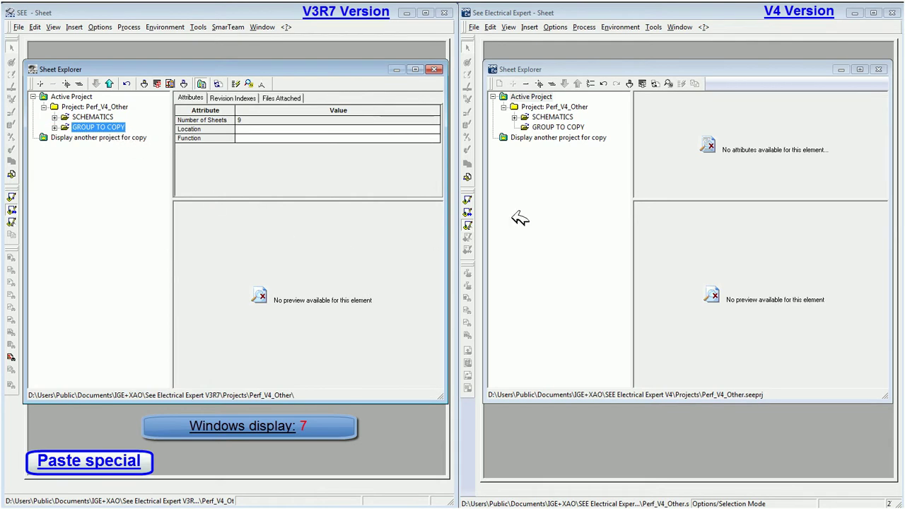
click(515, 117)
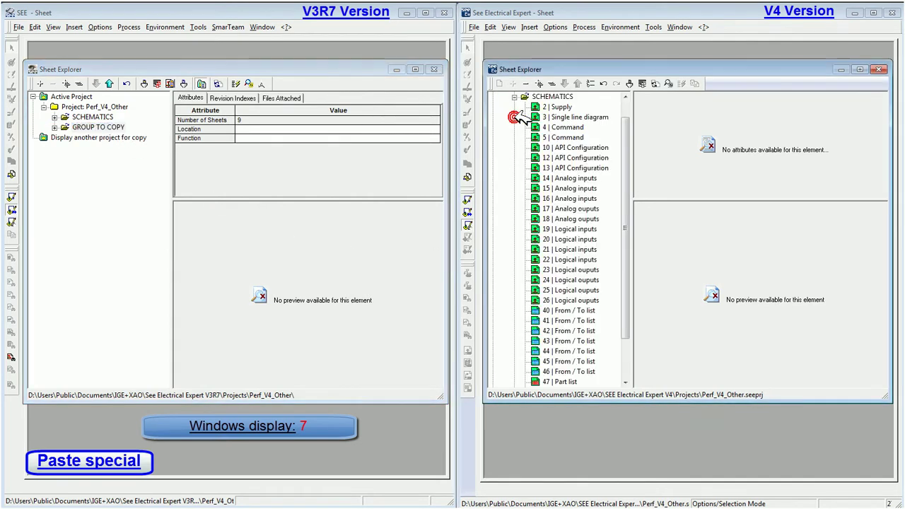
click(563, 106)
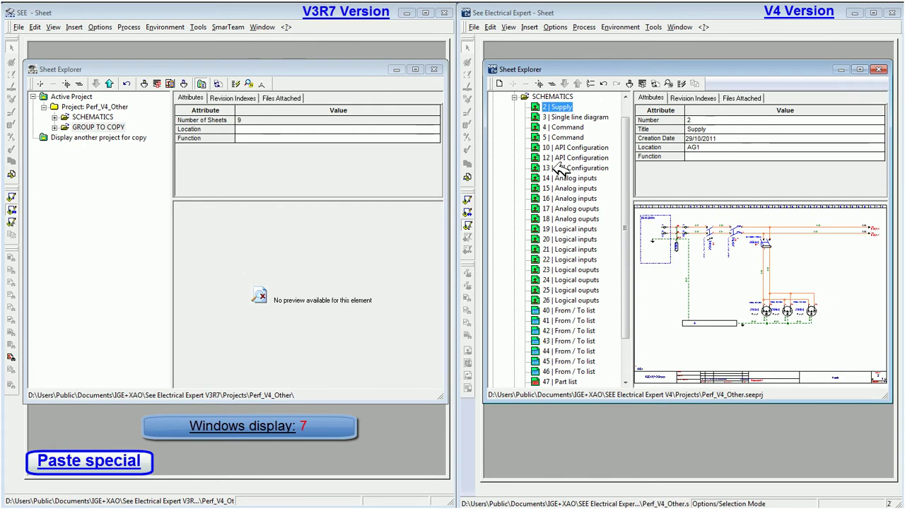
shift+click(571, 188)
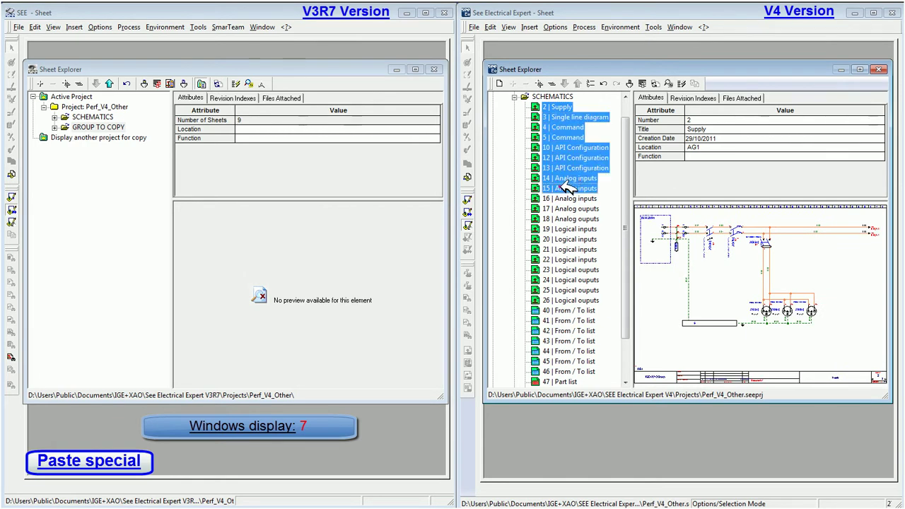
right_click(559, 106)
click(585, 145)
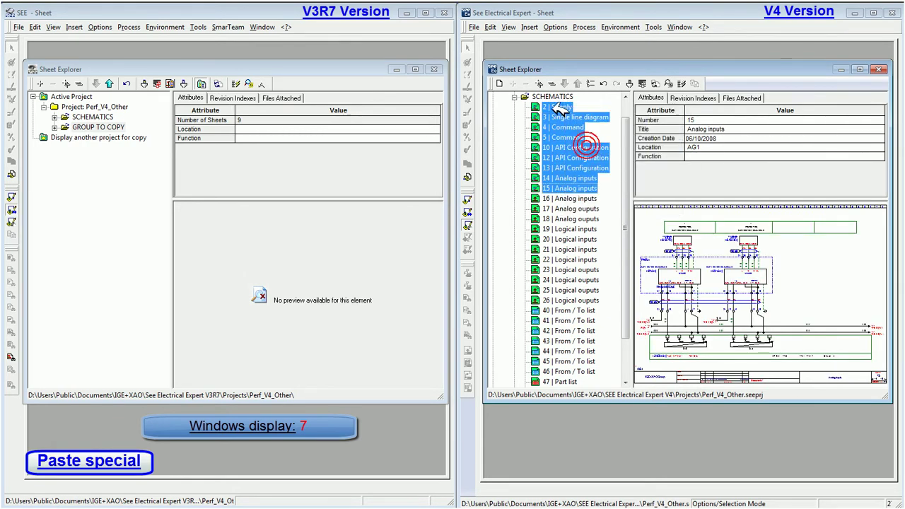
Step: Collapse SCHEMATICS and bring up the actions for V4's GROUP TO COPY group
click(515, 96)
click(574, 127)
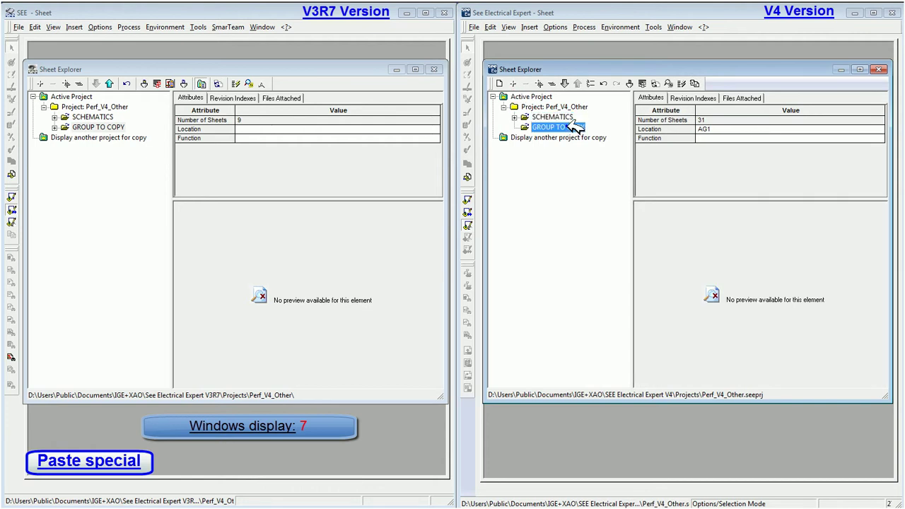
right_click(574, 126)
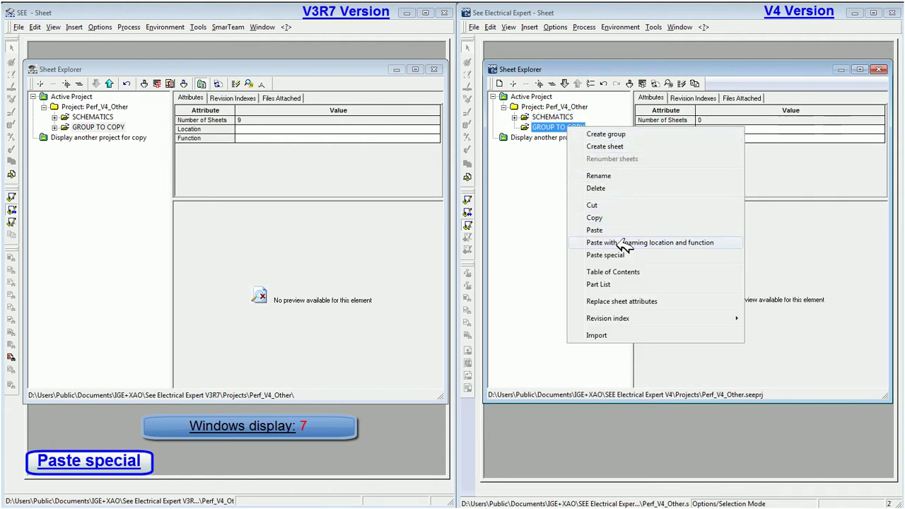
Step: Paste special into V4's GROUP TO COPY after reviewing function and location names, then collapse the group
click(619, 254)
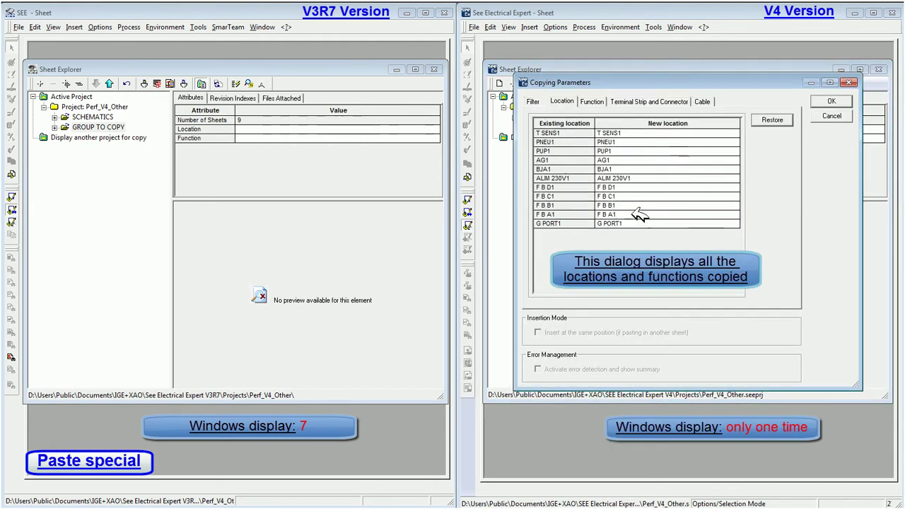
click(595, 105)
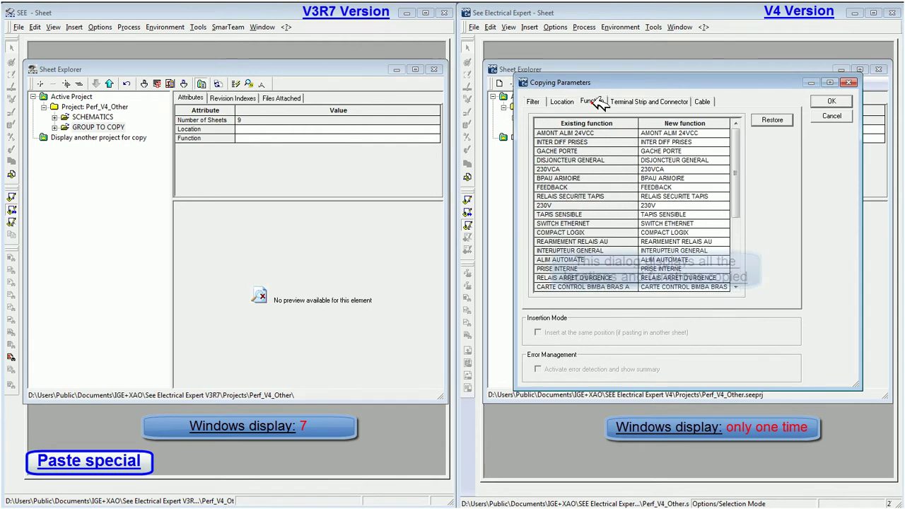
mouse_move(738, 203)
mouse_down()
mouse_move(739, 273)
mouse_move(741, 177)
mouse_up()
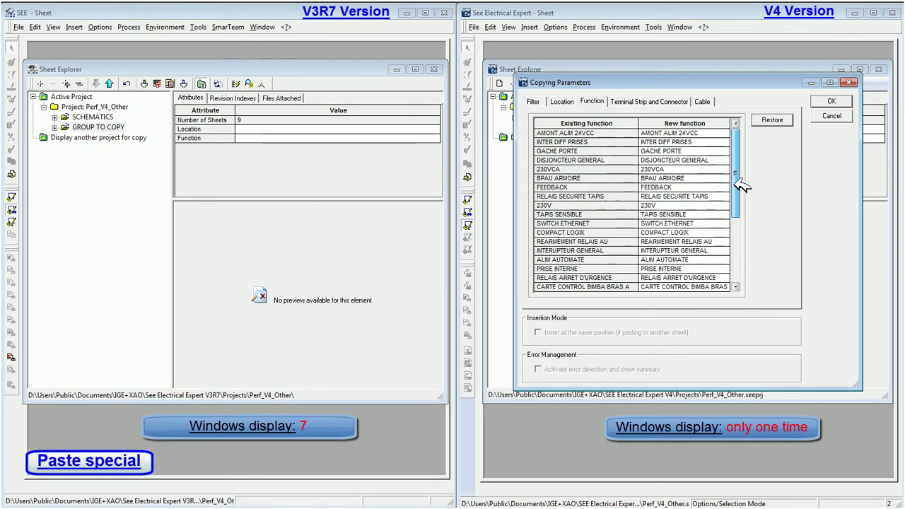
click(562, 101)
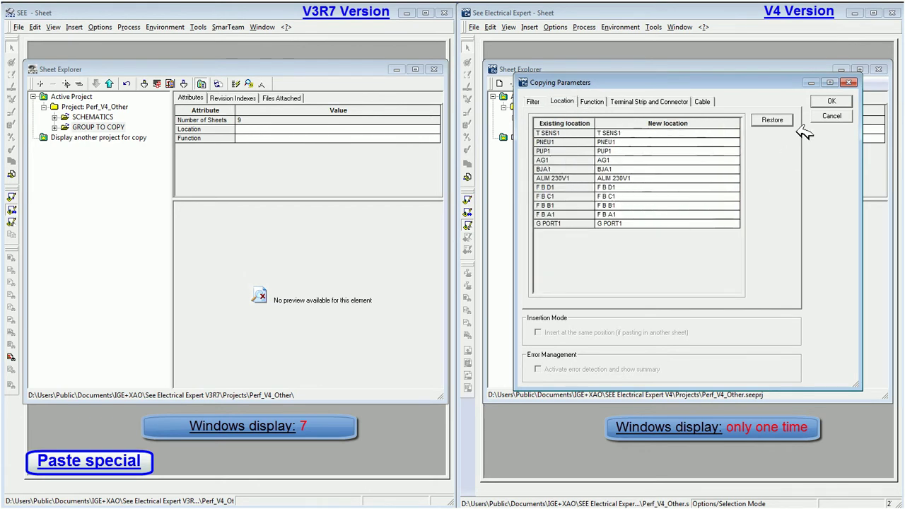
click(826, 101)
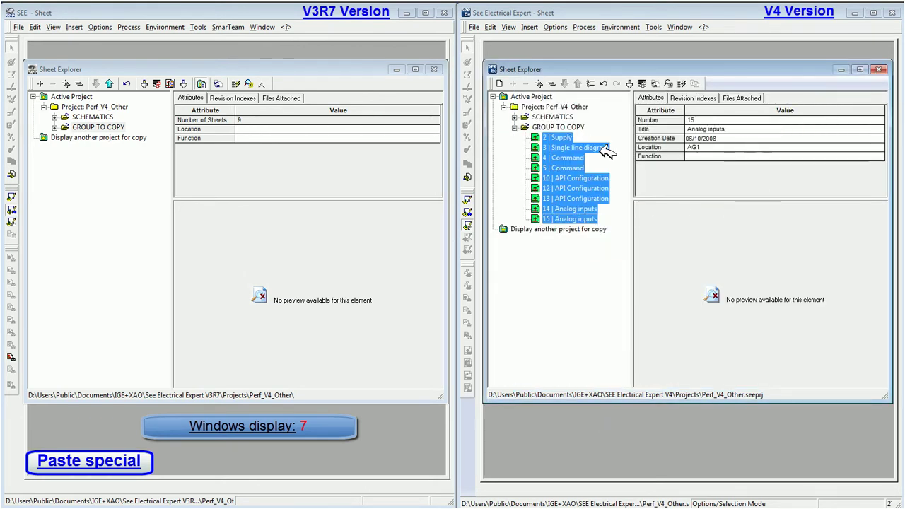
click(516, 127)
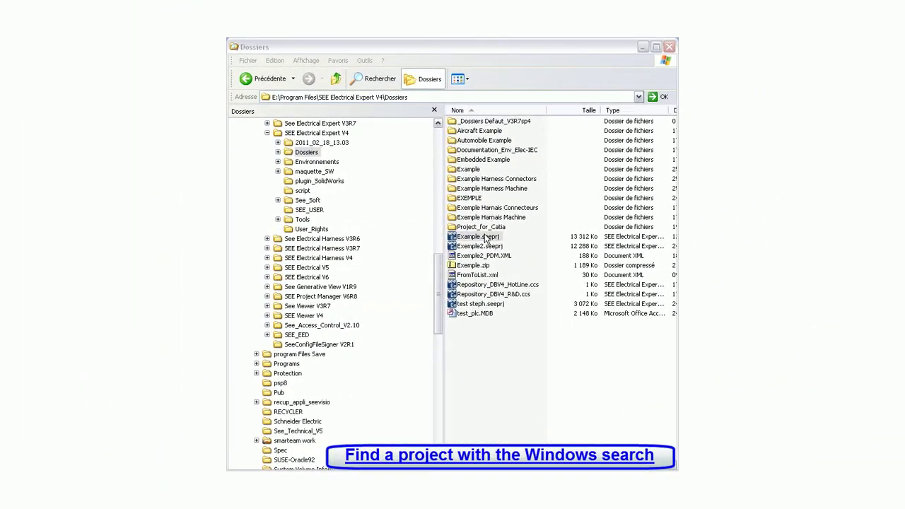
Step: Give Example.seeprj the summary title 'Aircraft V10' in its properties, then expand the Dossiers folder
right_click(486, 242)
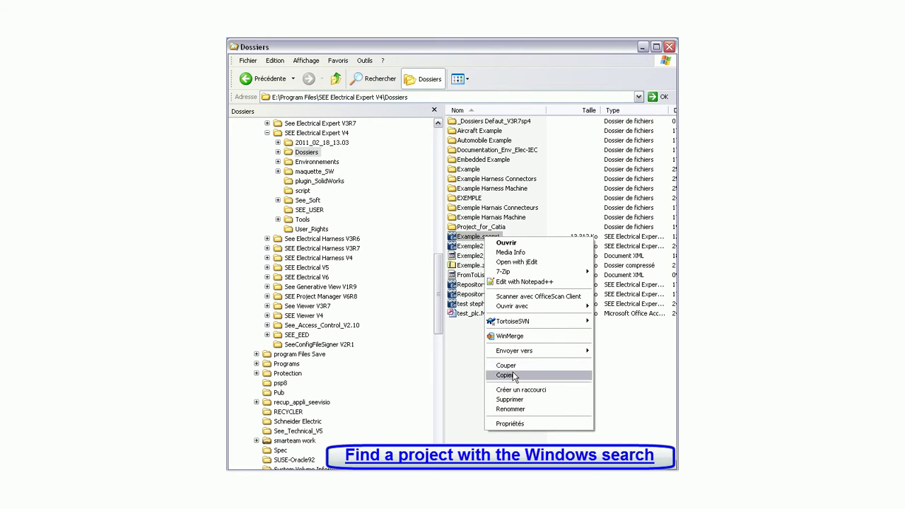
click(541, 424)
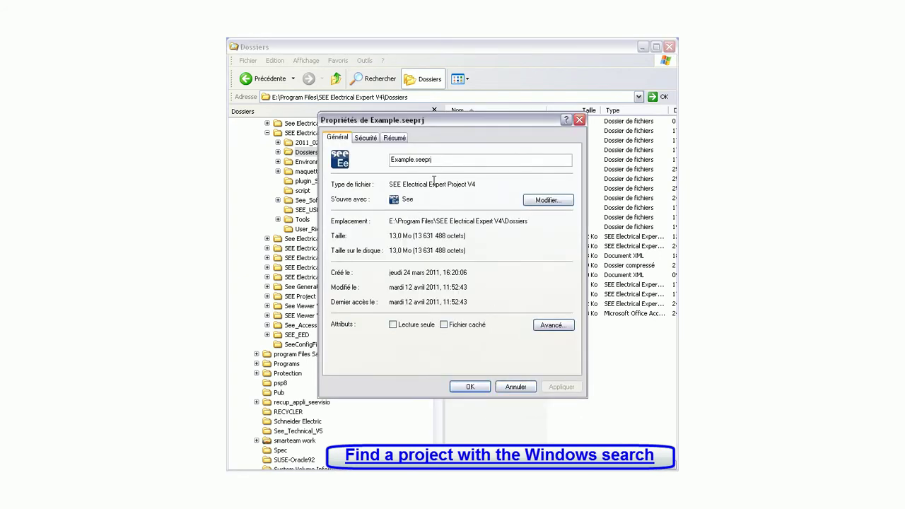
click(395, 138)
text(Aircraft)
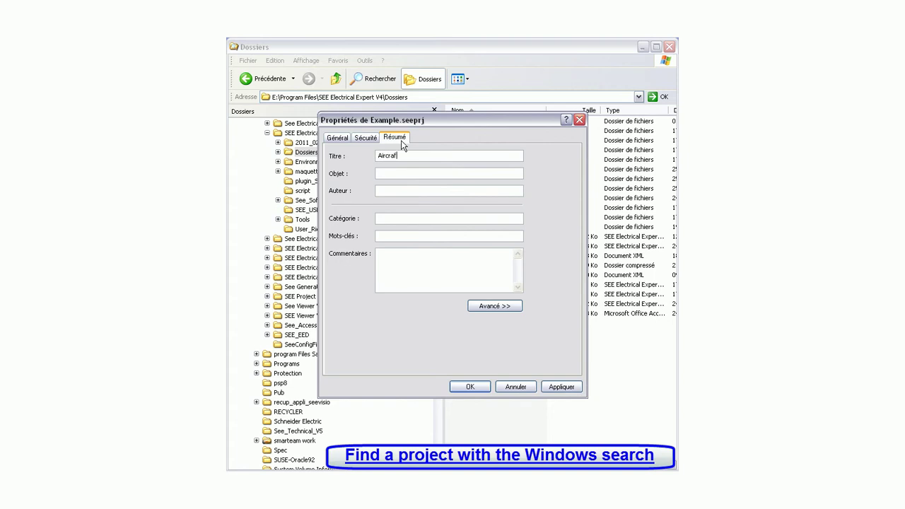
text( V10)
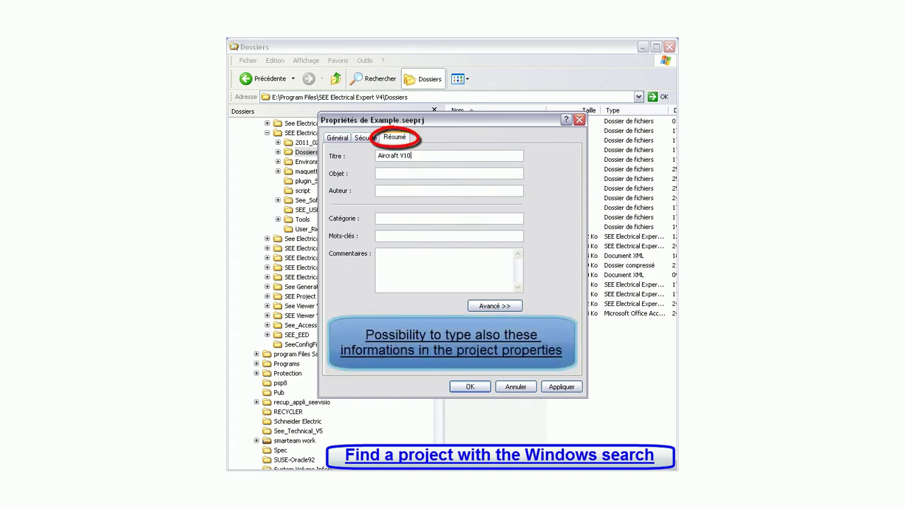
click(566, 388)
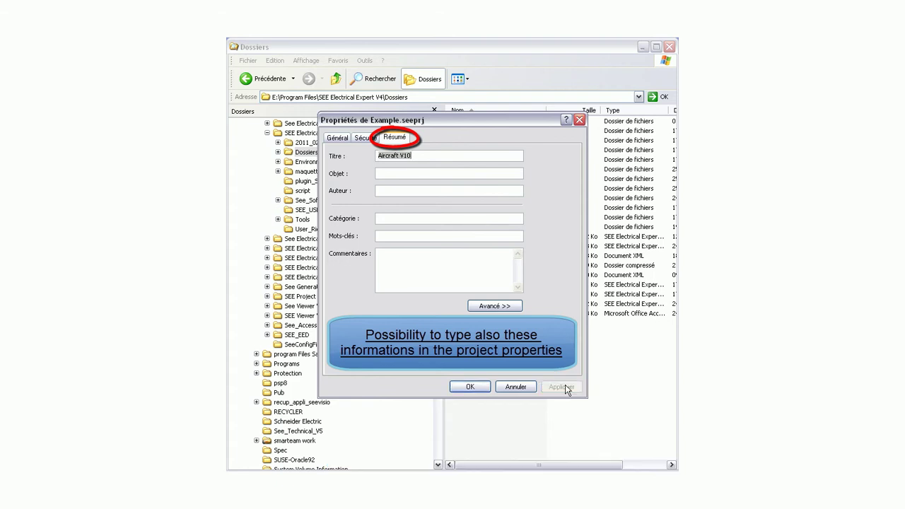
click(469, 387)
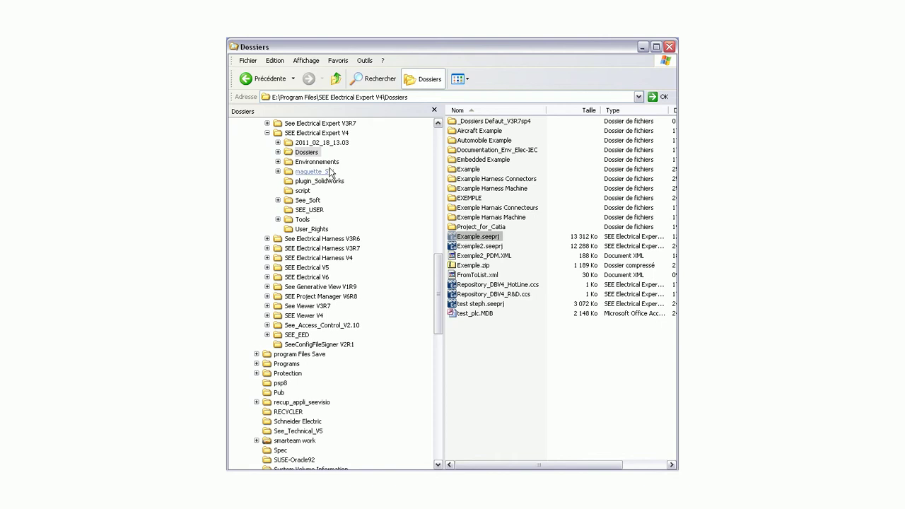
click(306, 155)
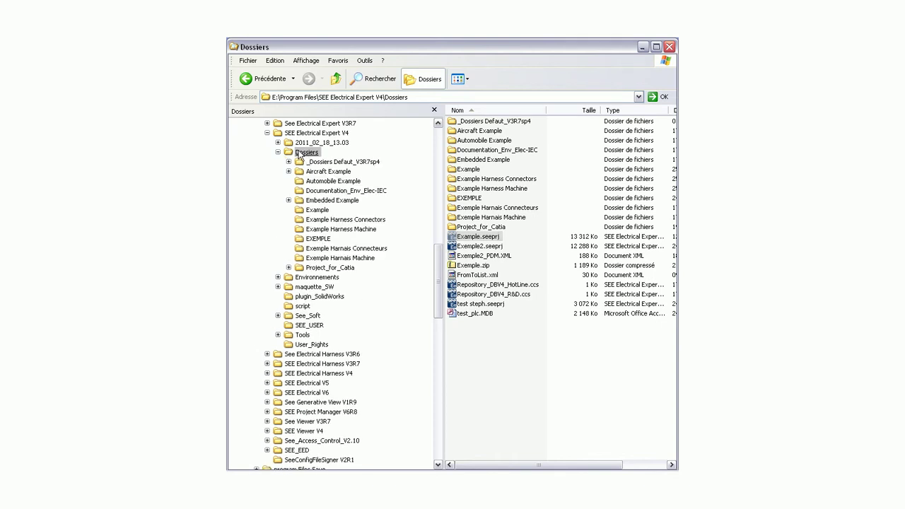
right_click(297, 152)
Step: Search Dossiers for files containing 'Aircraft V10' and select the found Example.seeprj
click(325, 191)
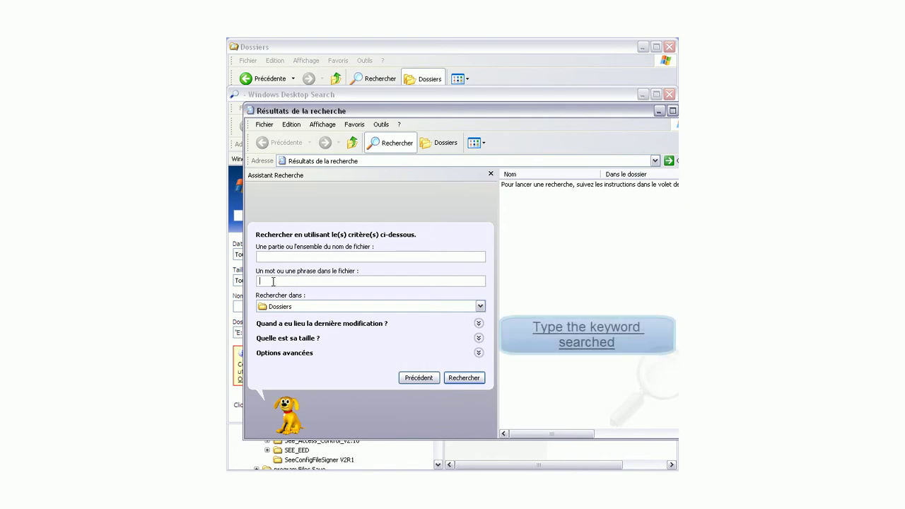
text(Ai)
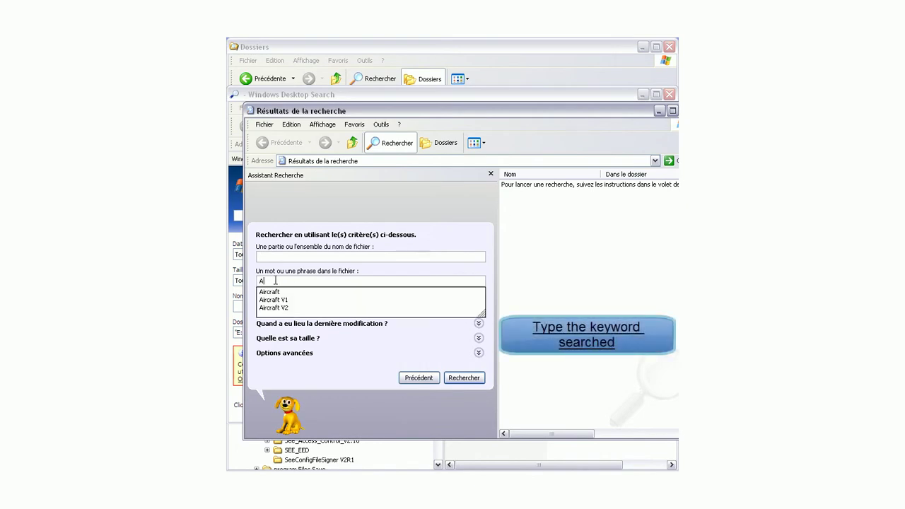
text(rcraft V10)
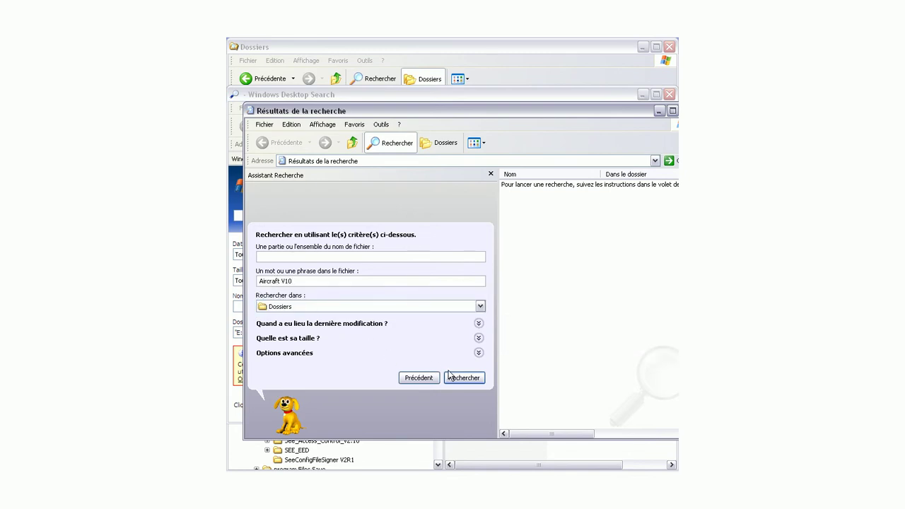
click(469, 378)
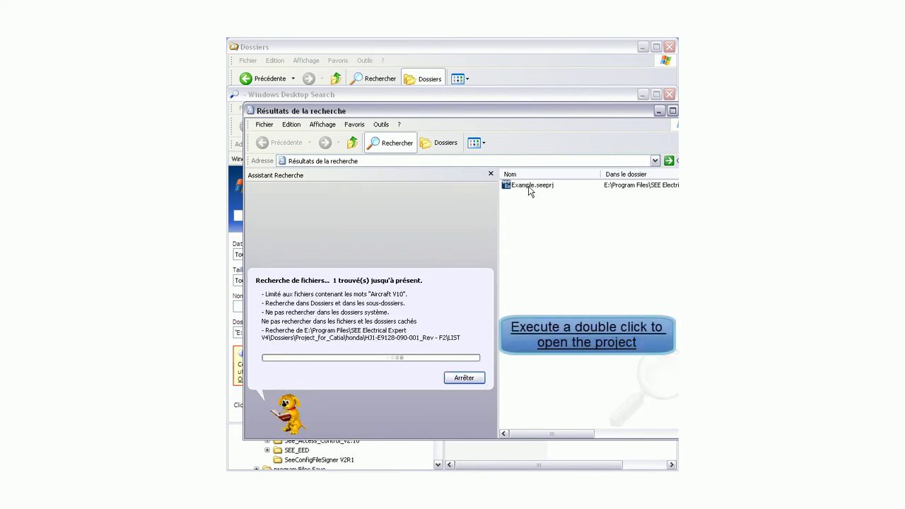
click(464, 378)
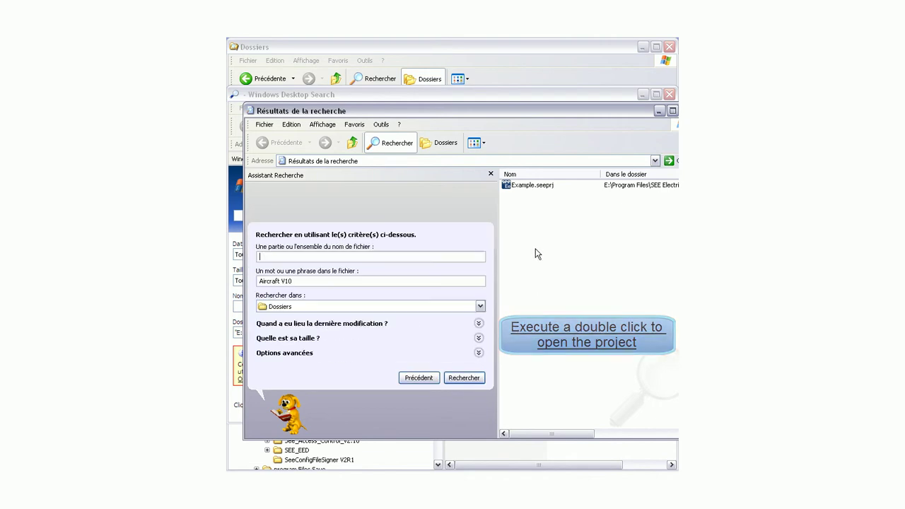
click(529, 187)
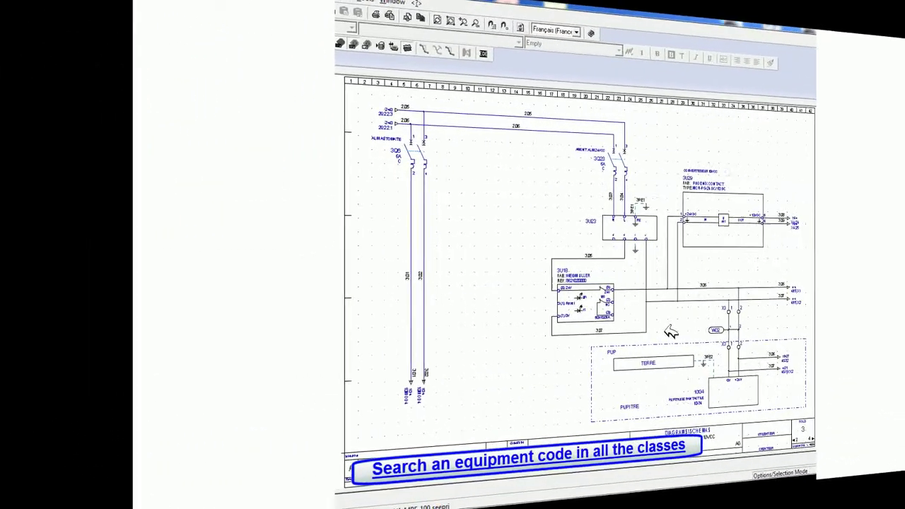
Step: Open equipment selection for the 3U23 symbol and bring up its search Filters
double_click(463, 230)
double_click(362, 194)
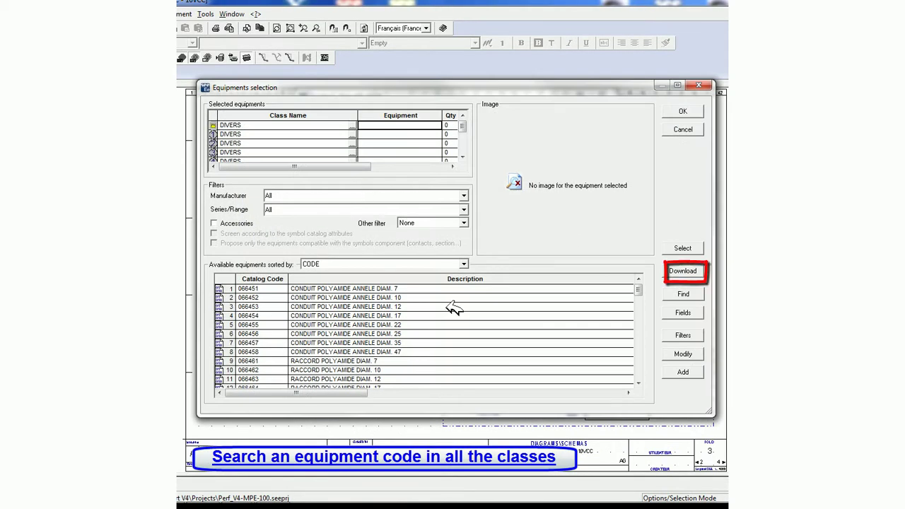
click(674, 270)
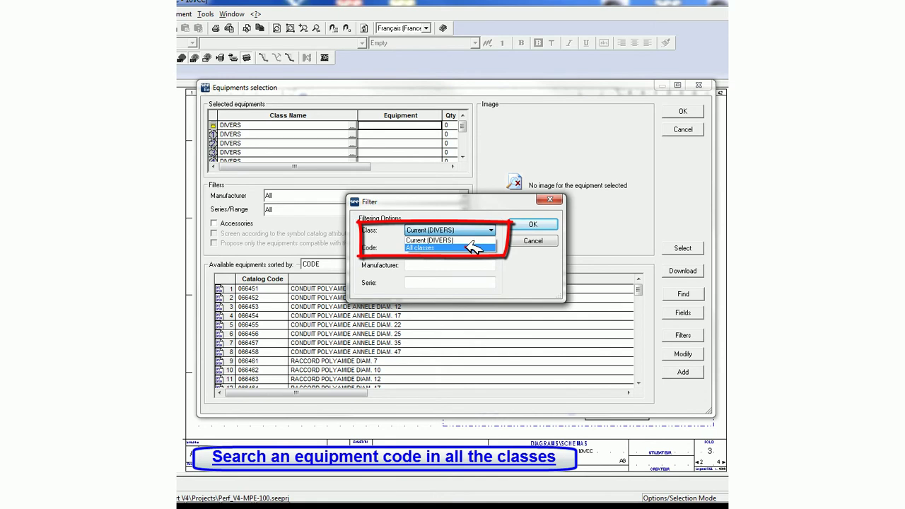
Step: Search the ABL% code in all classes, then show the ALIM class and pick ABL1REM24042
click(471, 248)
click(533, 225)
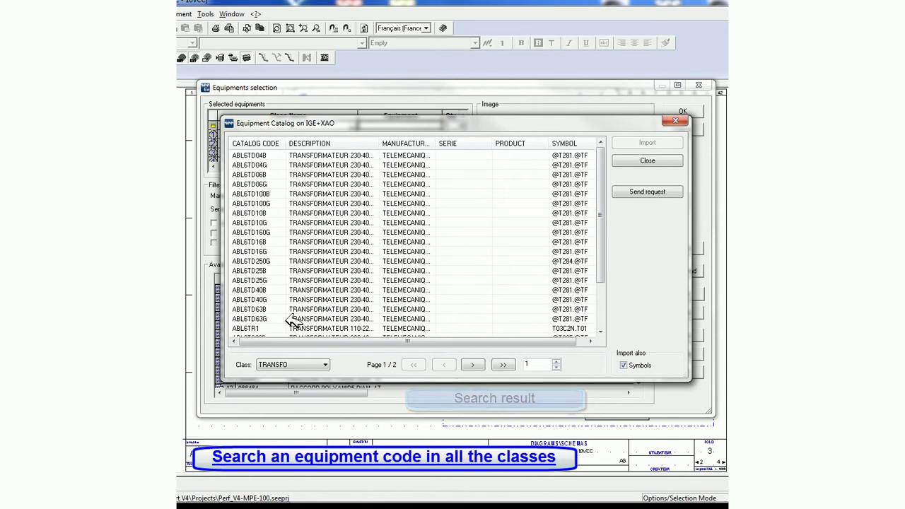
click(329, 364)
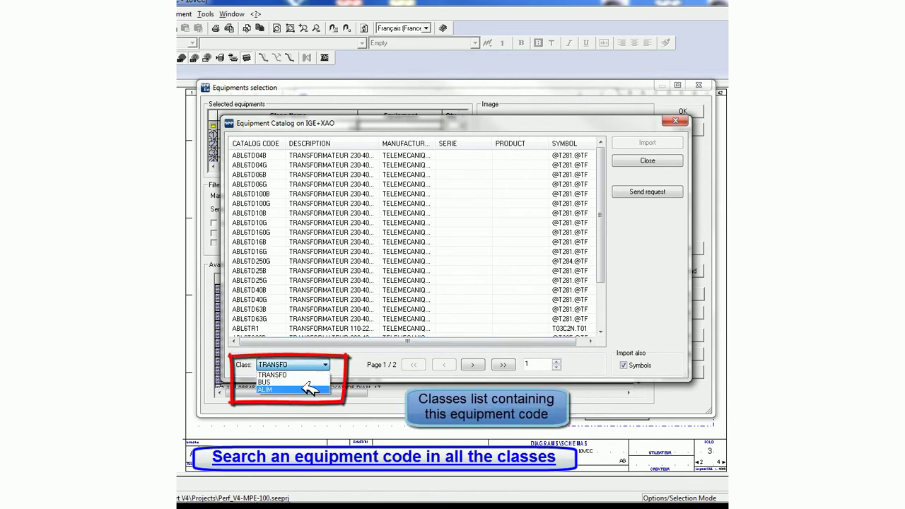
click(309, 390)
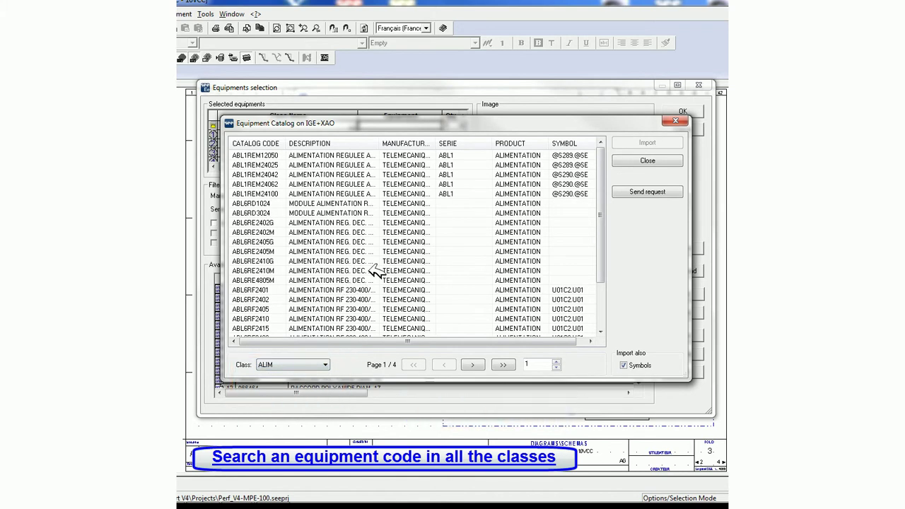
click(242, 176)
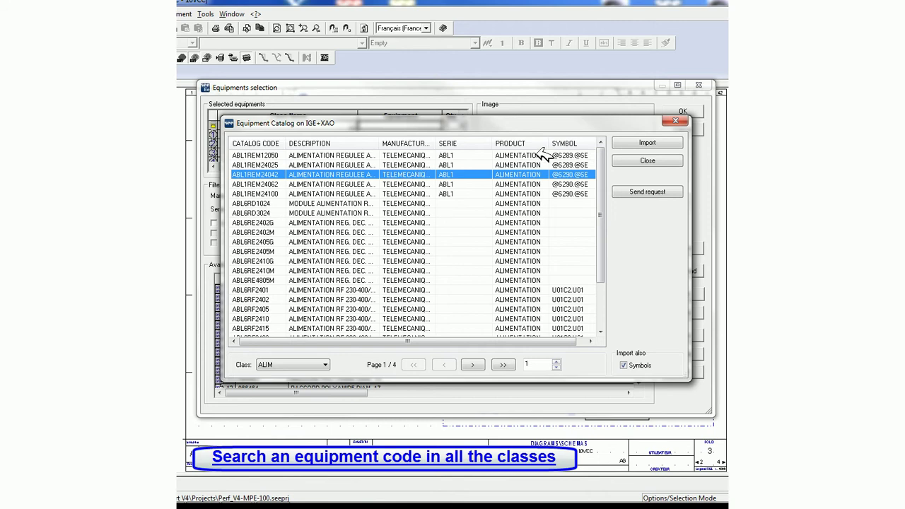
Step: Import ABL1REM24042, select its row 345 and confirm it as the equipment for symbol AG-3U23
click(646, 142)
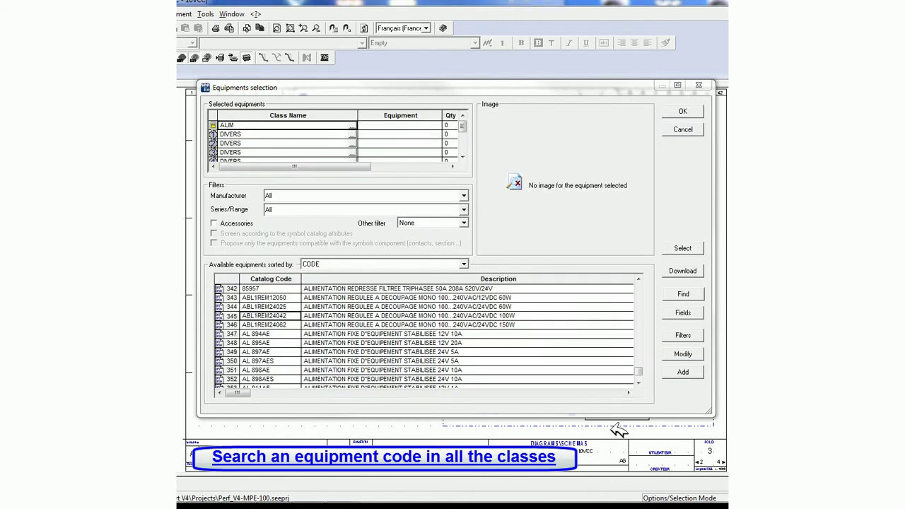
click(251, 316)
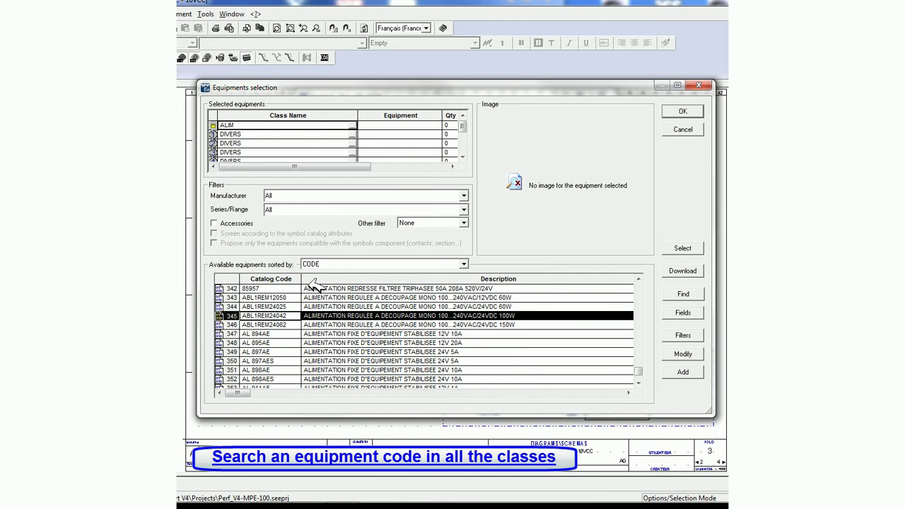
click(693, 242)
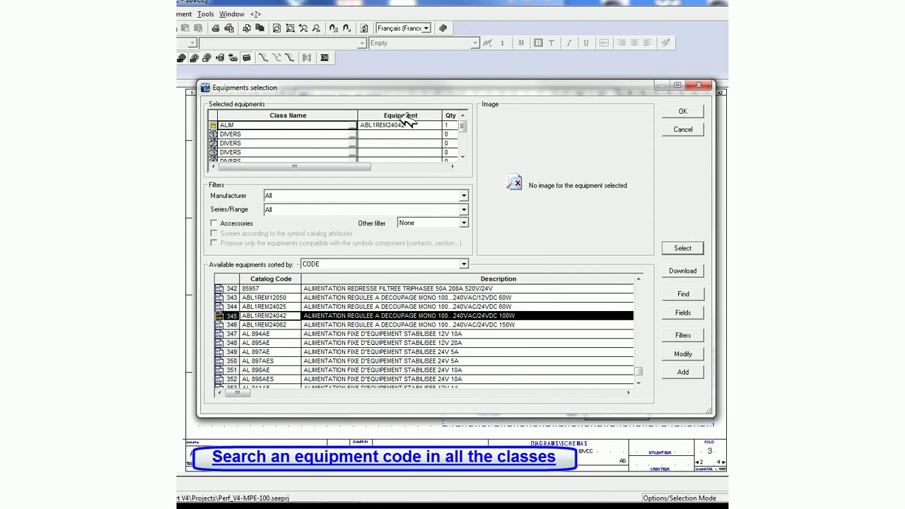
click(683, 112)
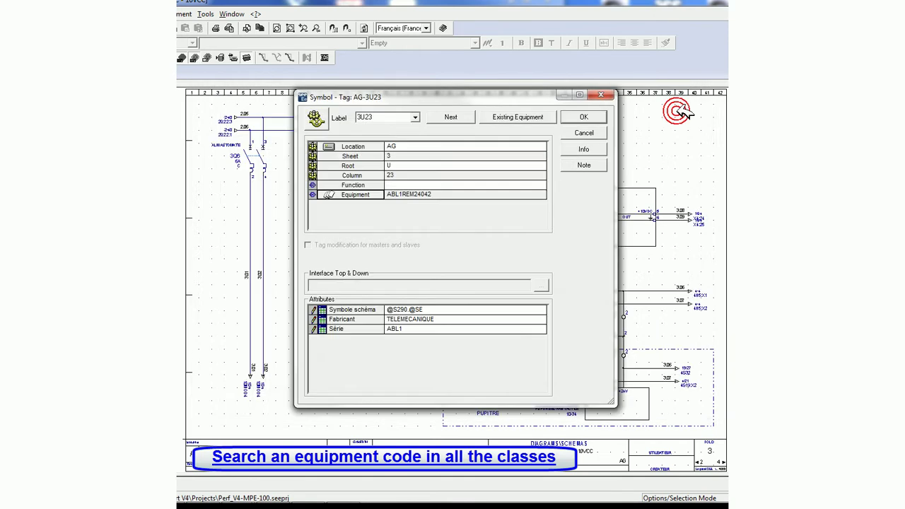